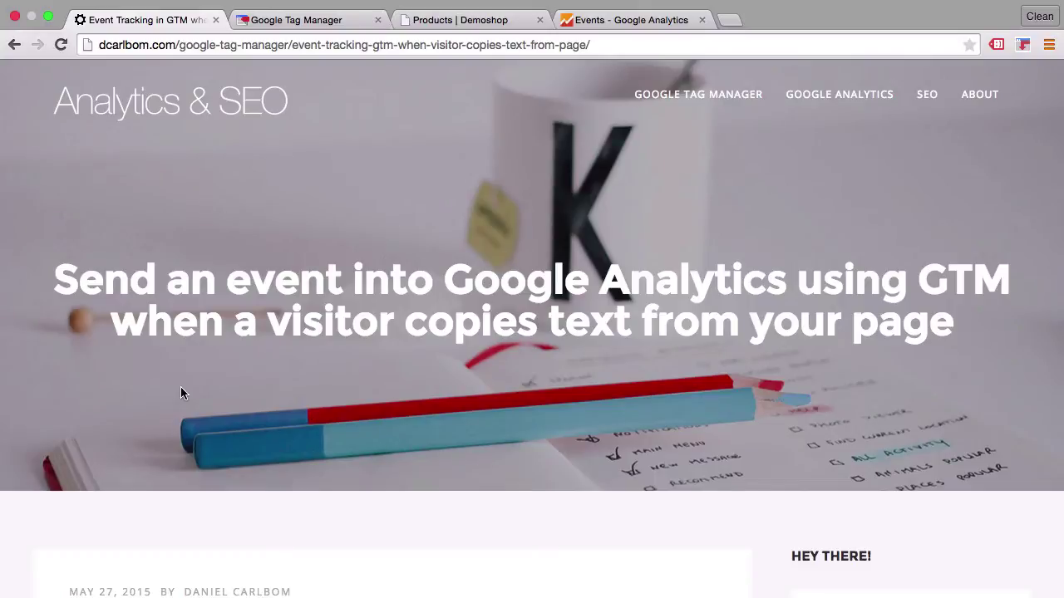
Step: Copy the full 21-line Custom HTML Tag script from the dcarlbom.com article
scroll(181, 388, down, 5)
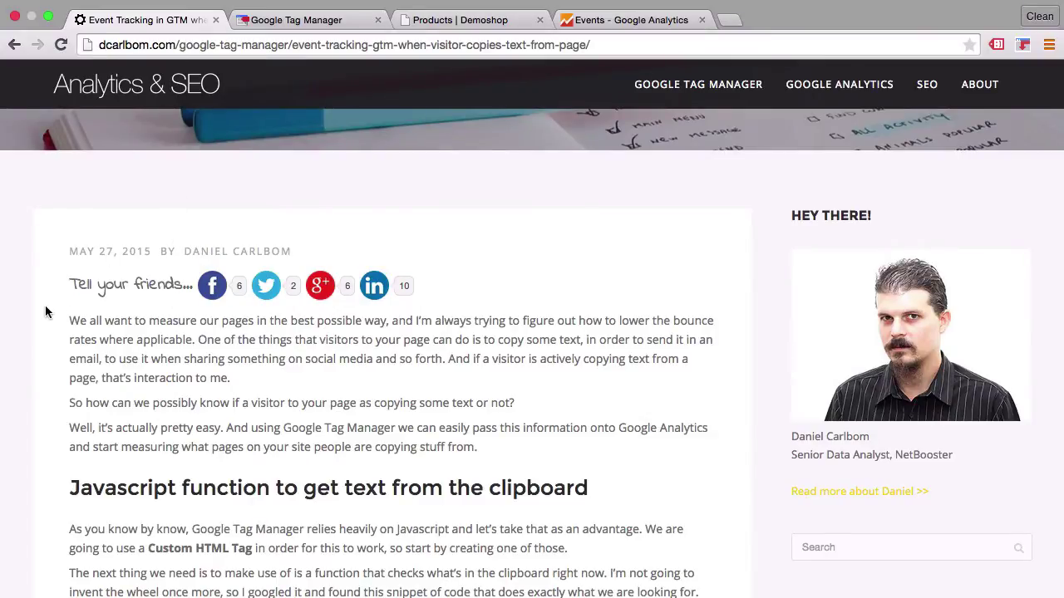
scroll(45, 311, down, 5)
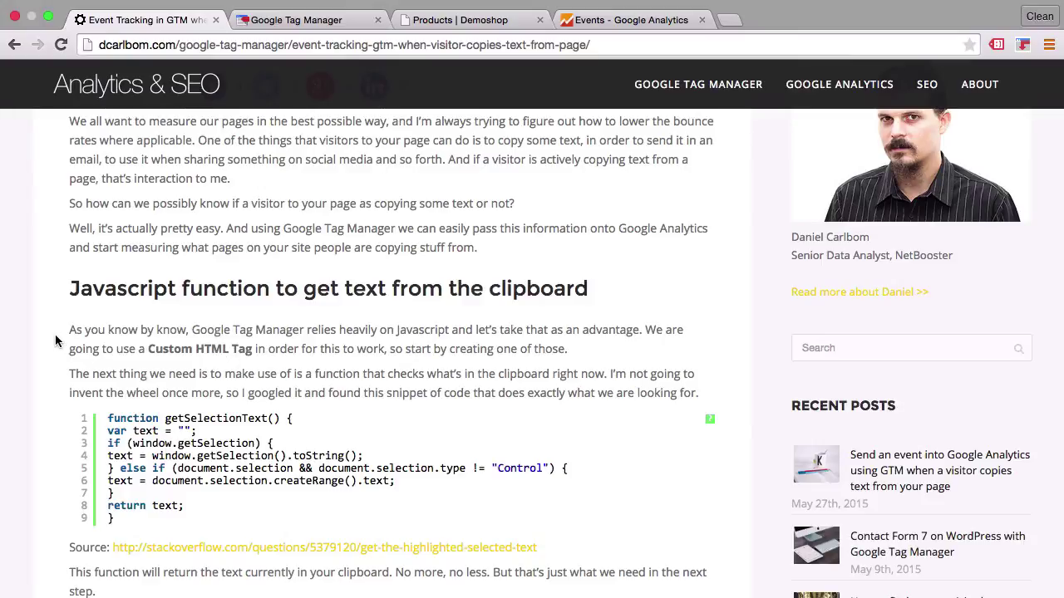
scroll(55, 334, down, 10)
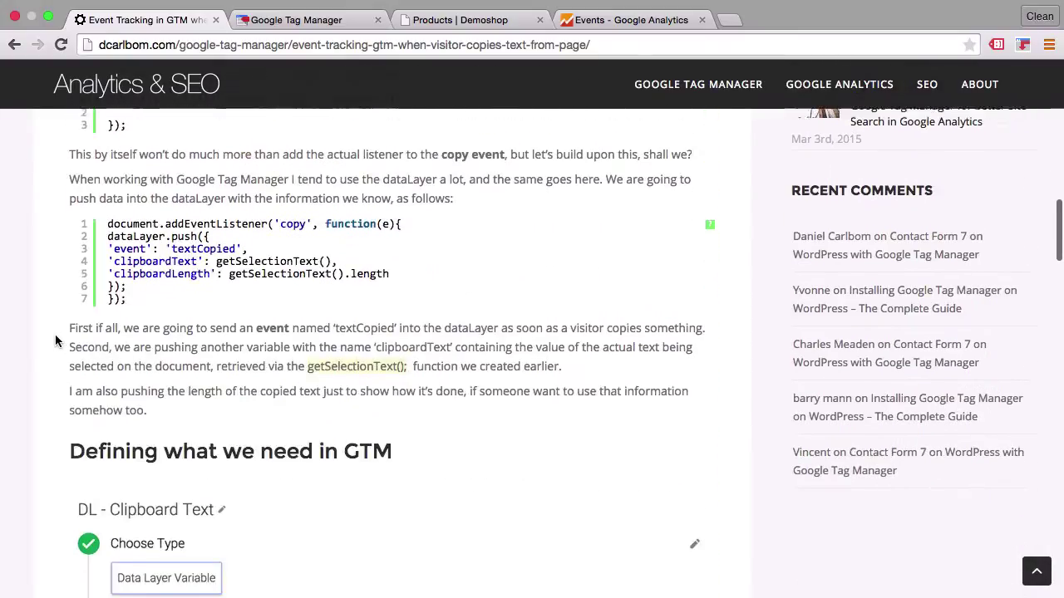
scroll(55, 334, down, 5)
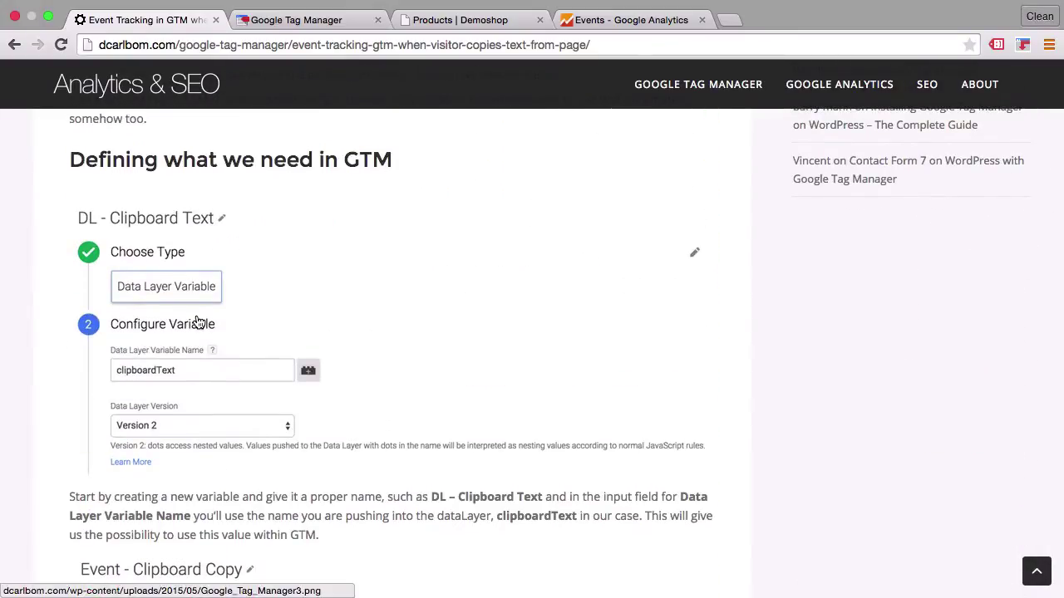
scroll(200, 320, down, 1)
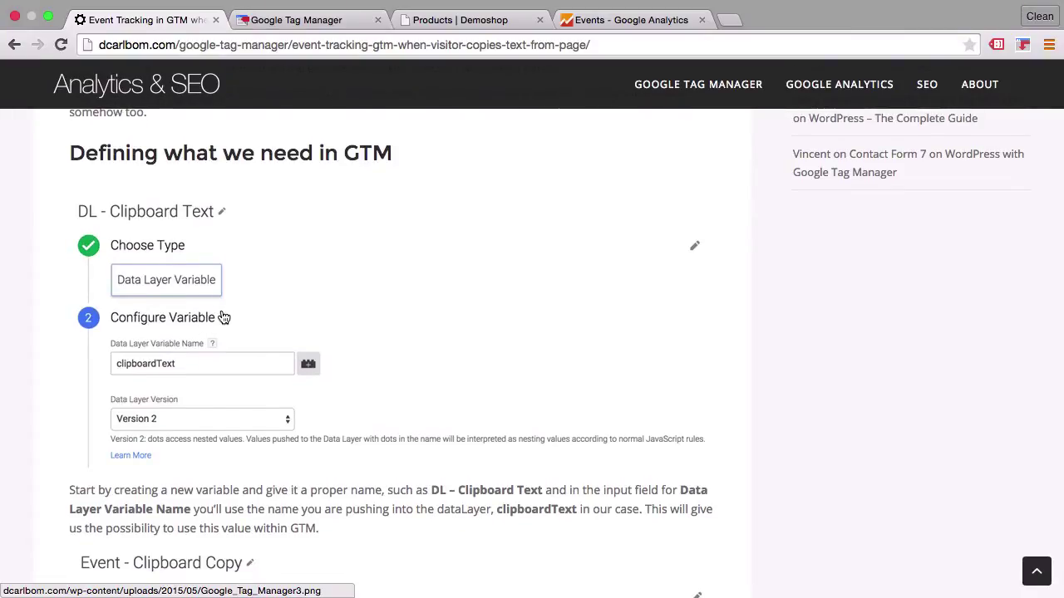
scroll(222, 315, down, 4)
scroll(221, 312, down, 5)
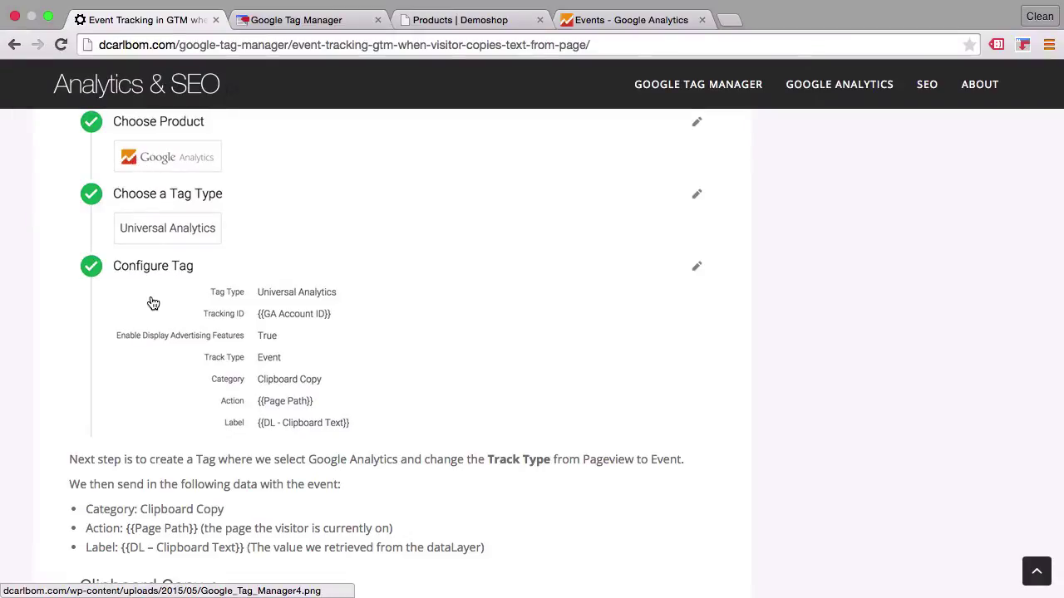
scroll(153, 303, down, 2)
scroll(153, 304, down, 1)
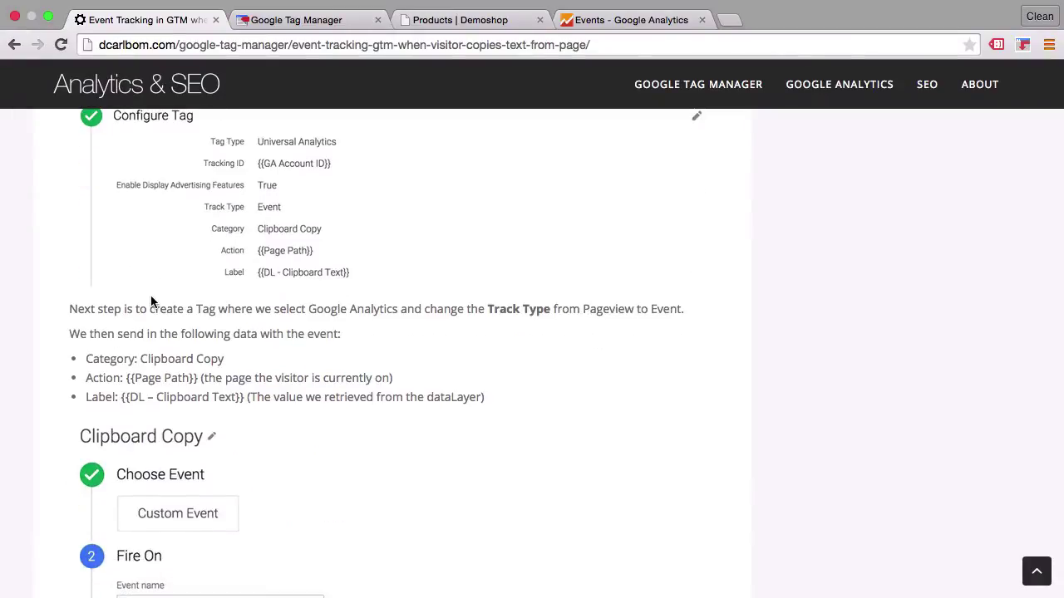
scroll(152, 301, down, 10)
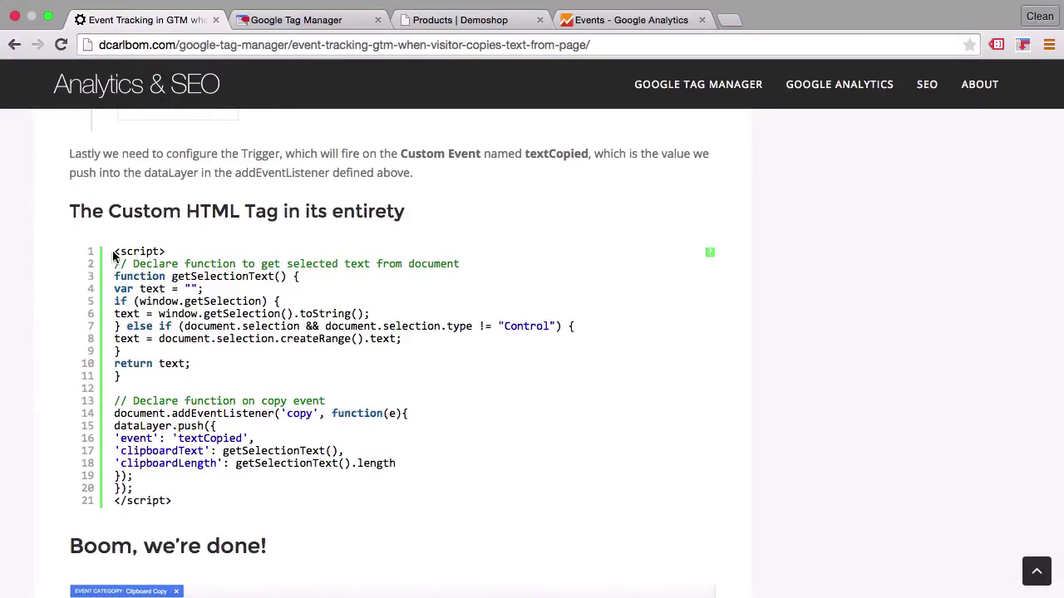
drag(114, 251, 167, 502)
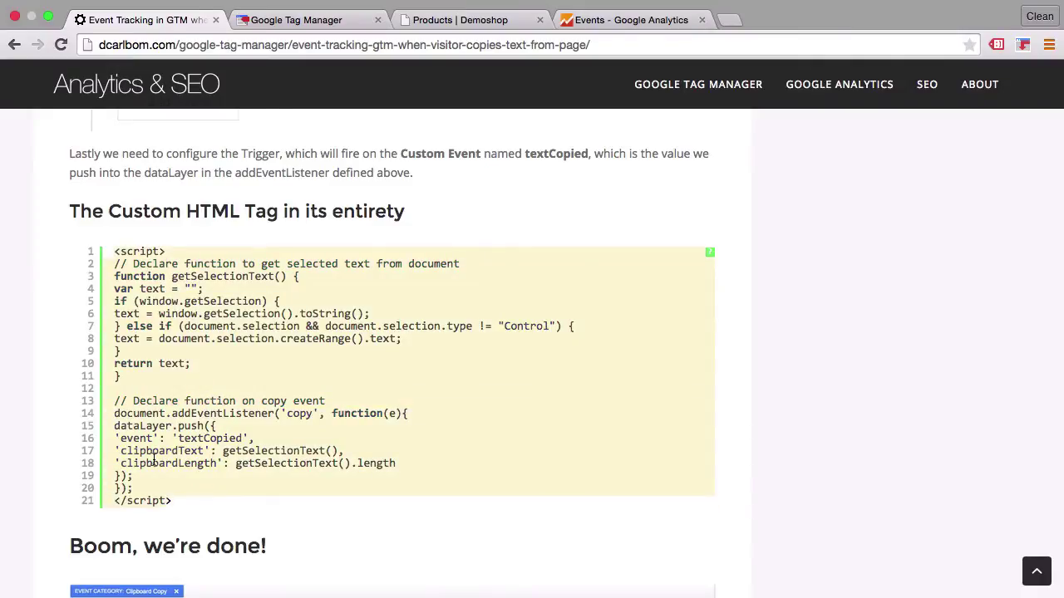
right_click(154, 459)
click(171, 467)
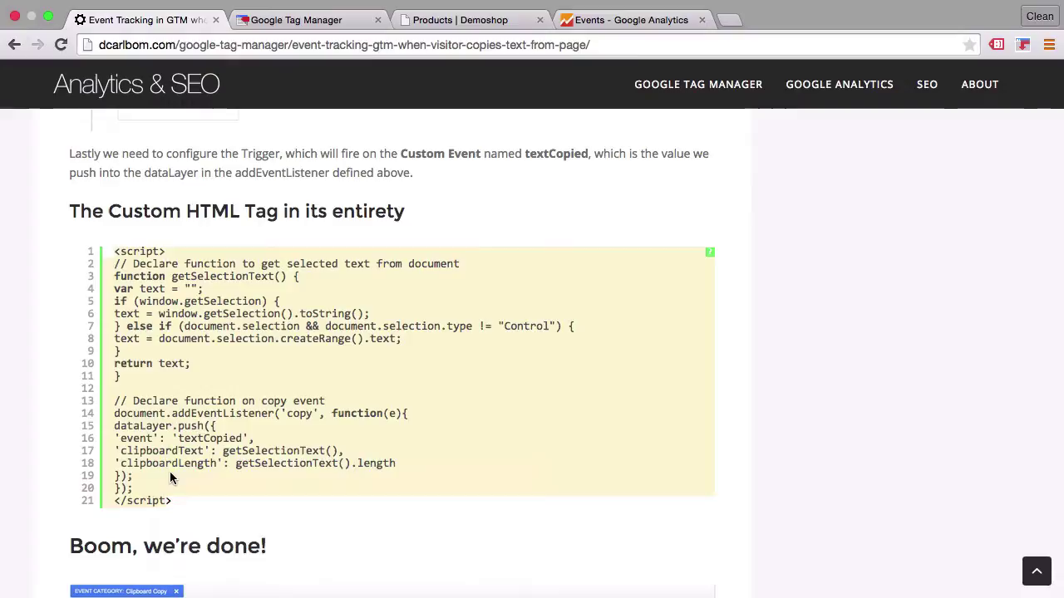
Step: Create a new demoshop.com tag named 'custom Listener - copy - All Pages'
click(256, 22)
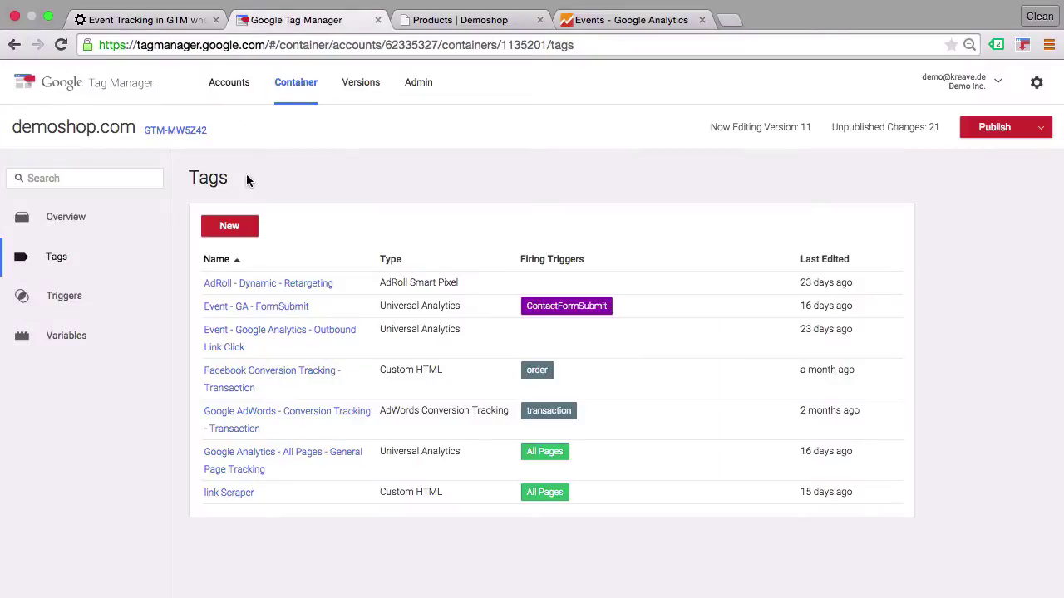
click(242, 236)
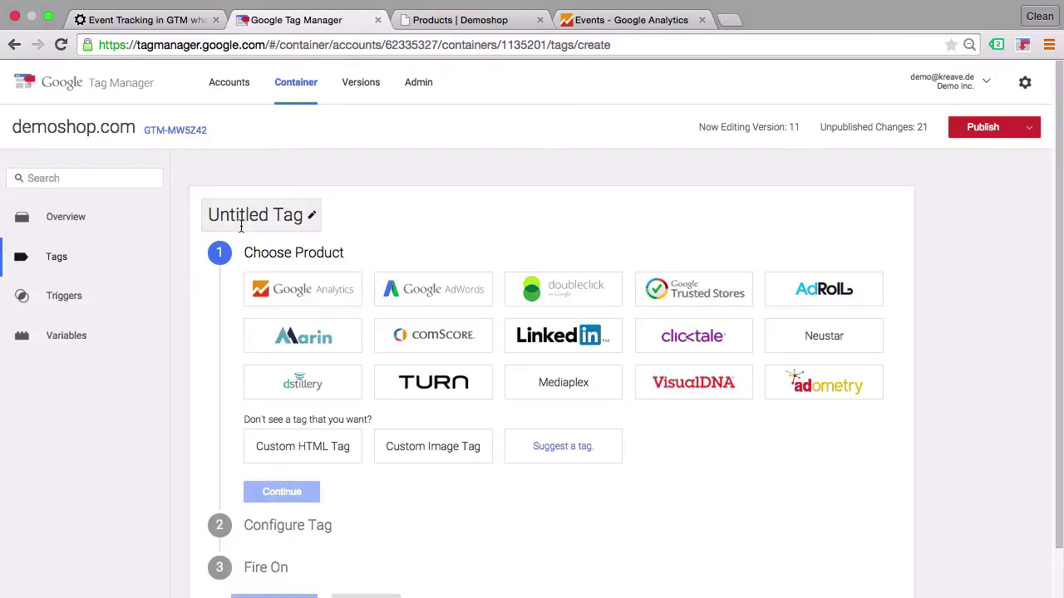
click(240, 222)
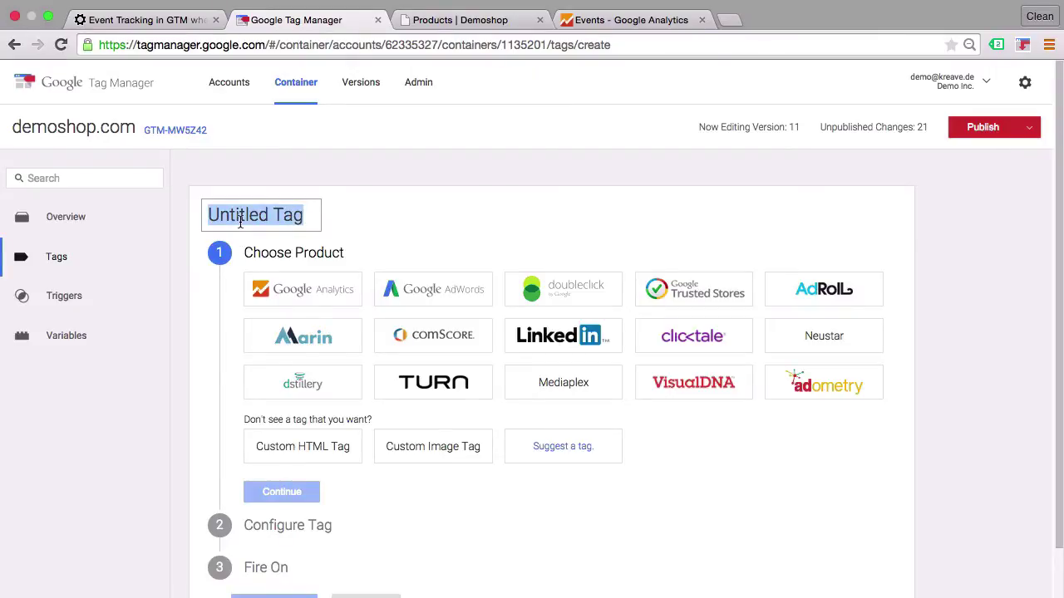
text(custom )
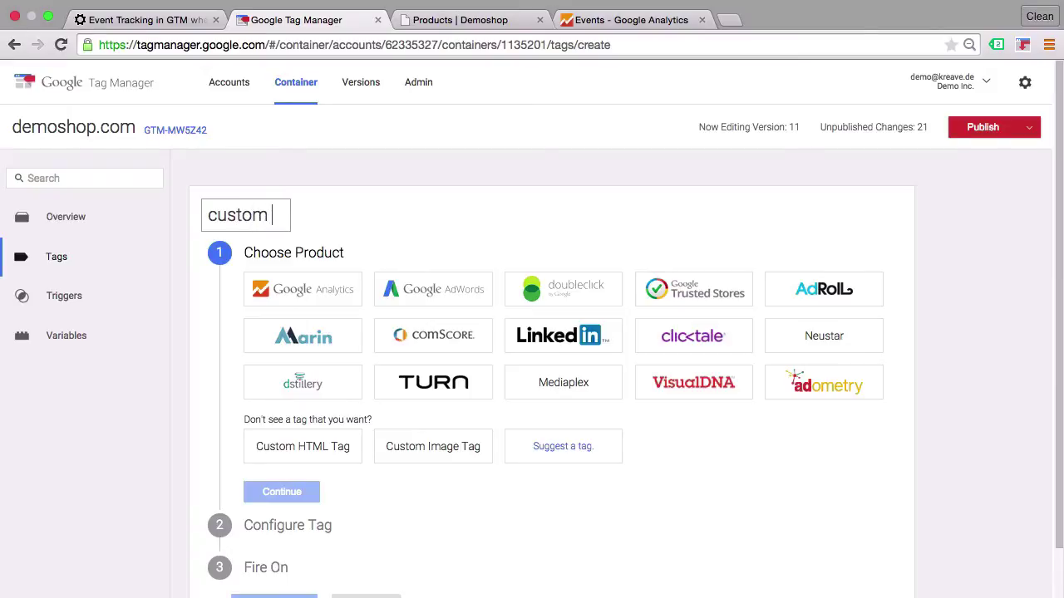
text(Listener)
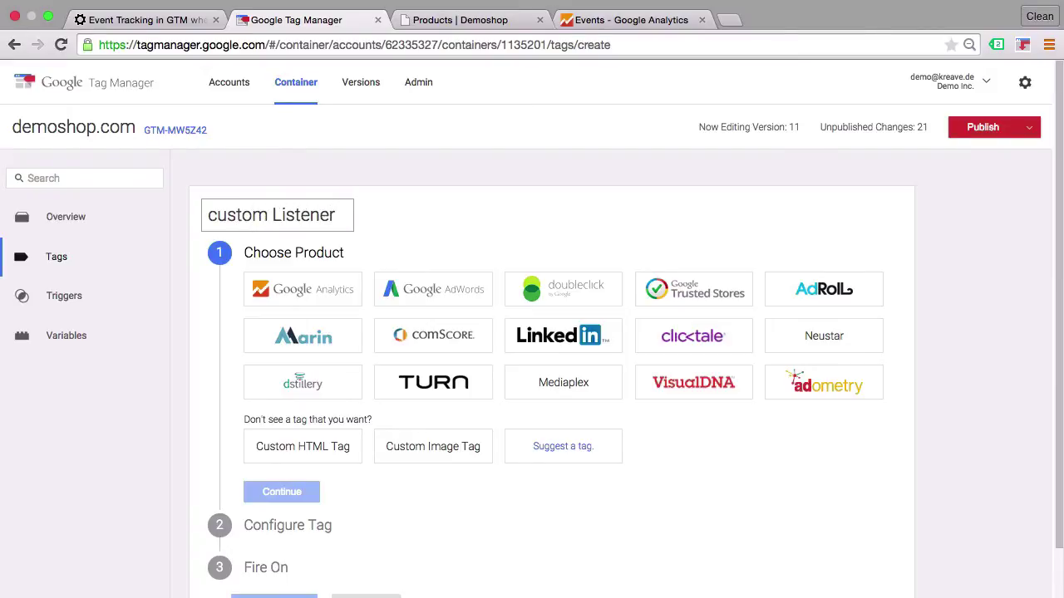
text( - copy - Al)
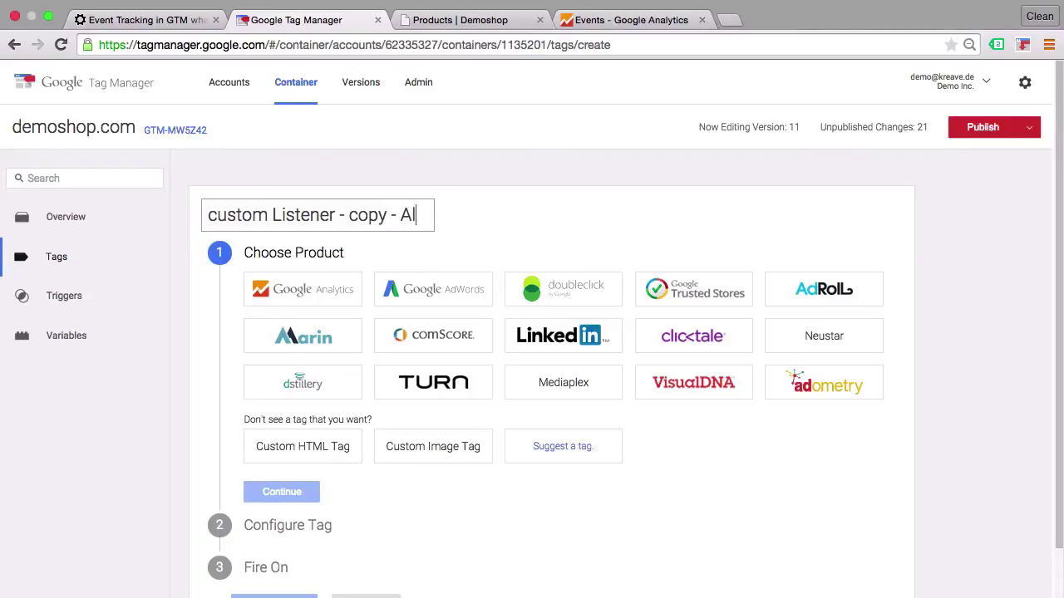
text(l Pages)
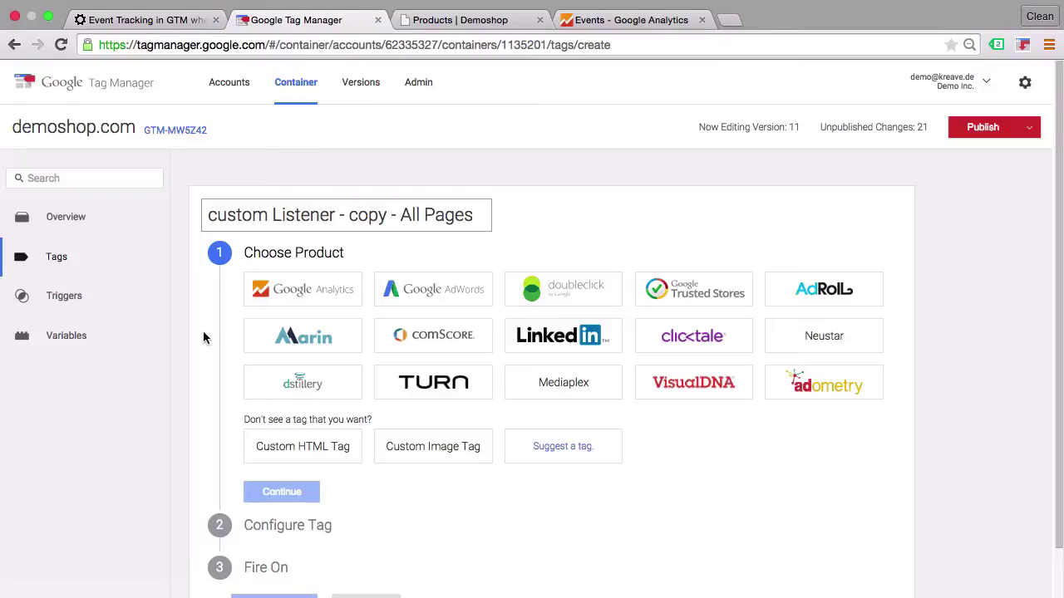
Step: Make it a Custom HTML tag, paste the copied listener script, and review its dataLayer push
click(266, 440)
click(344, 432)
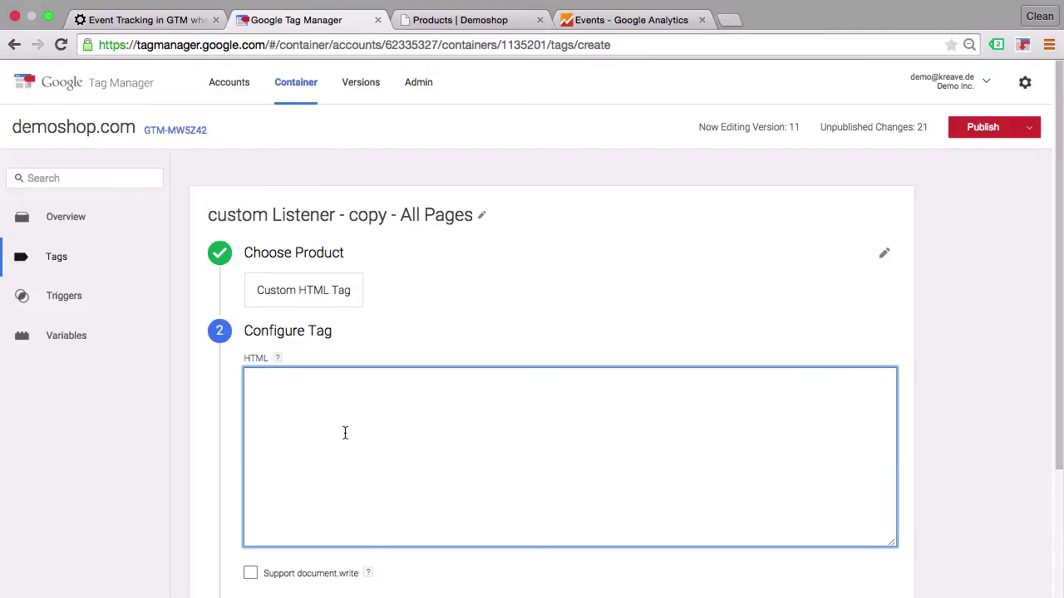
right_click(345, 432)
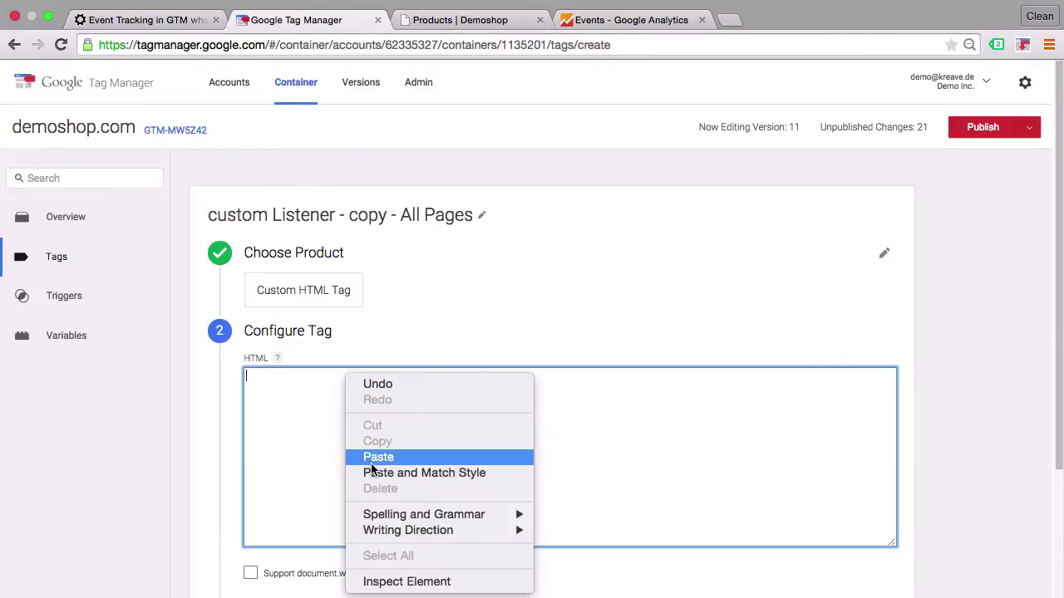
click(371, 462)
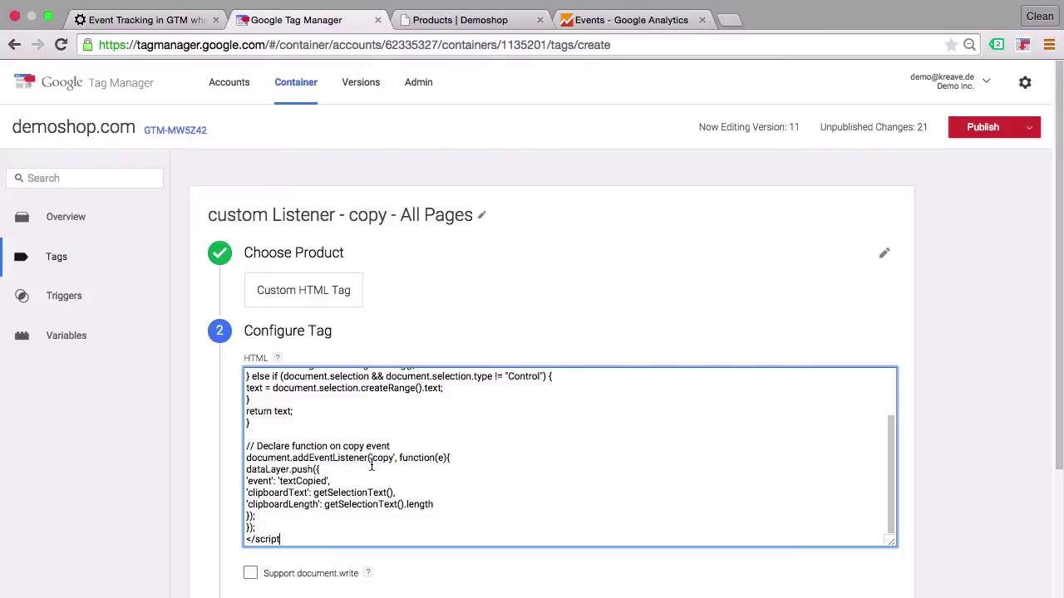
scroll(371, 466, up, 5)
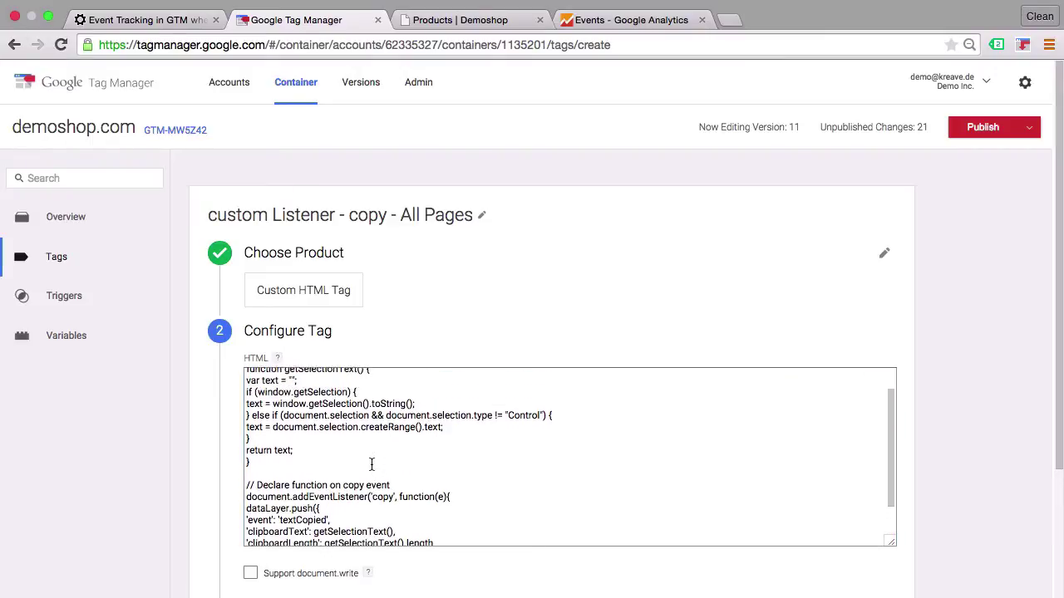
scroll(372, 464, up, 1)
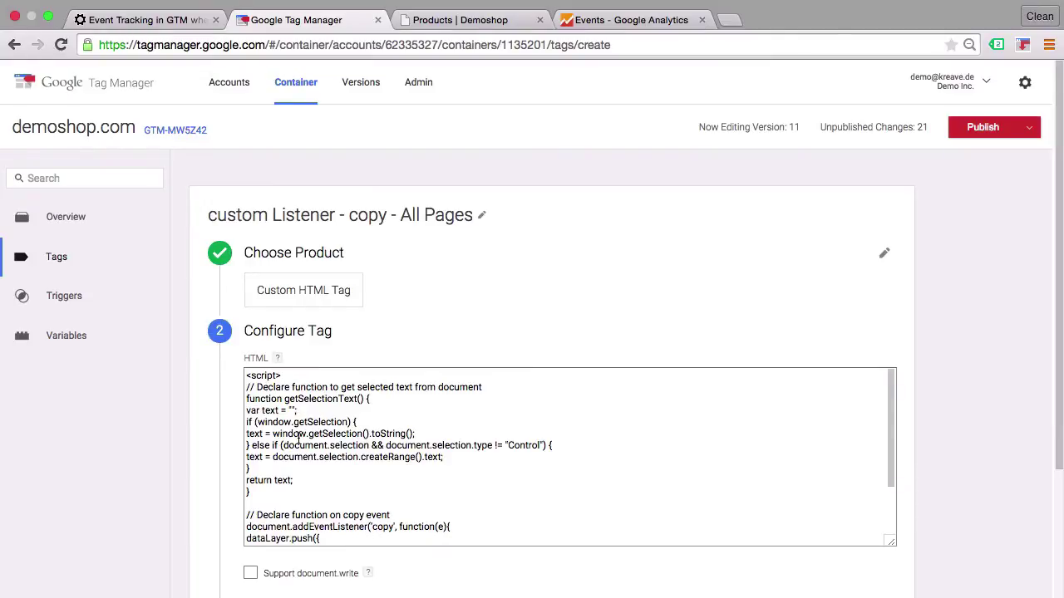
scroll(300, 439, down, 6)
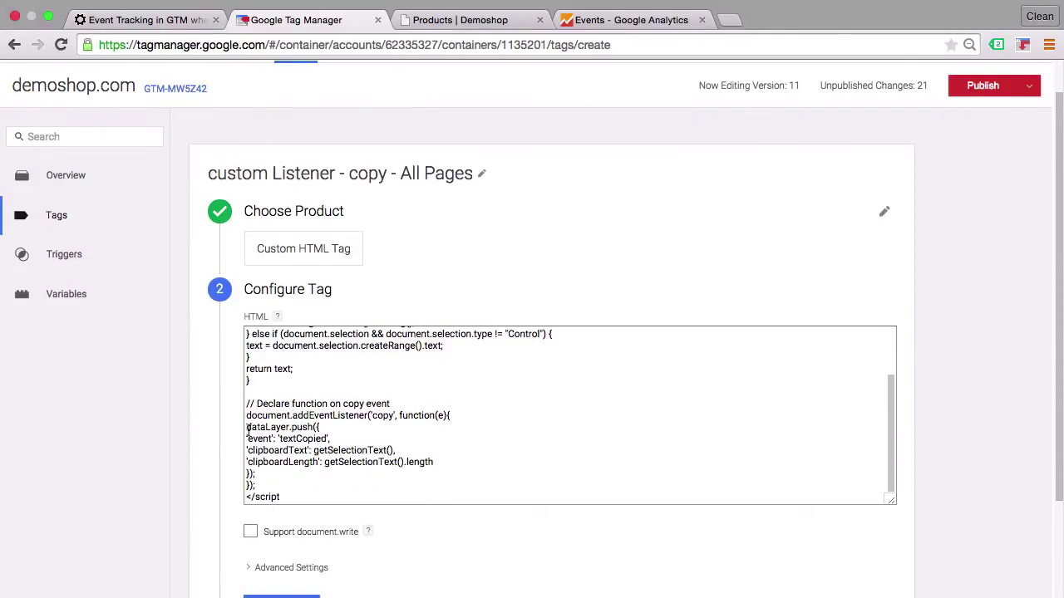
drag(248, 429, 437, 466)
click(437, 467)
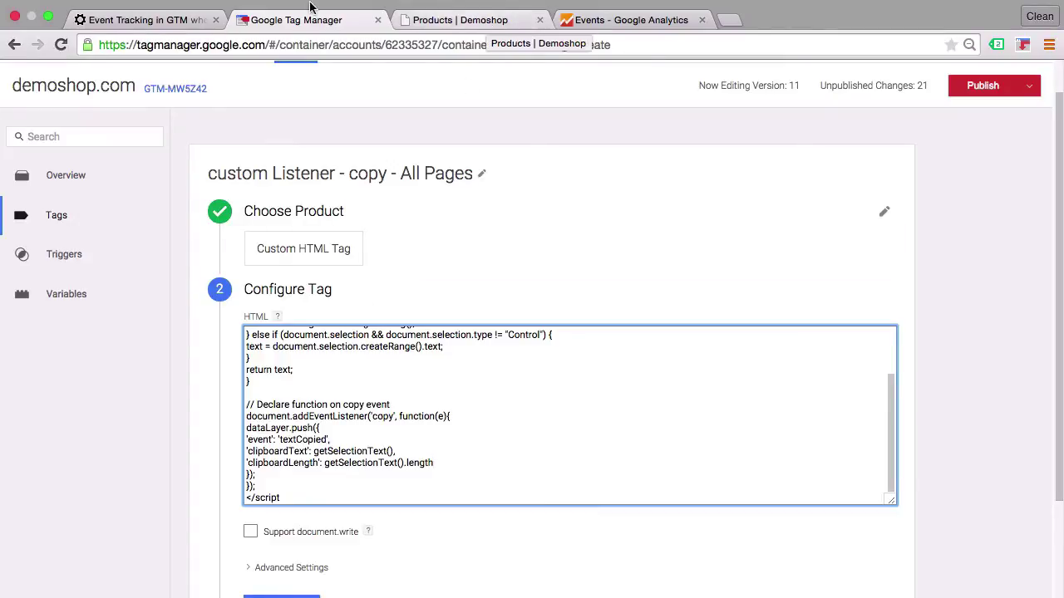
Step: Check the script against the blog article, then confirm the HTML and set the All Pages trigger
key(super+1)
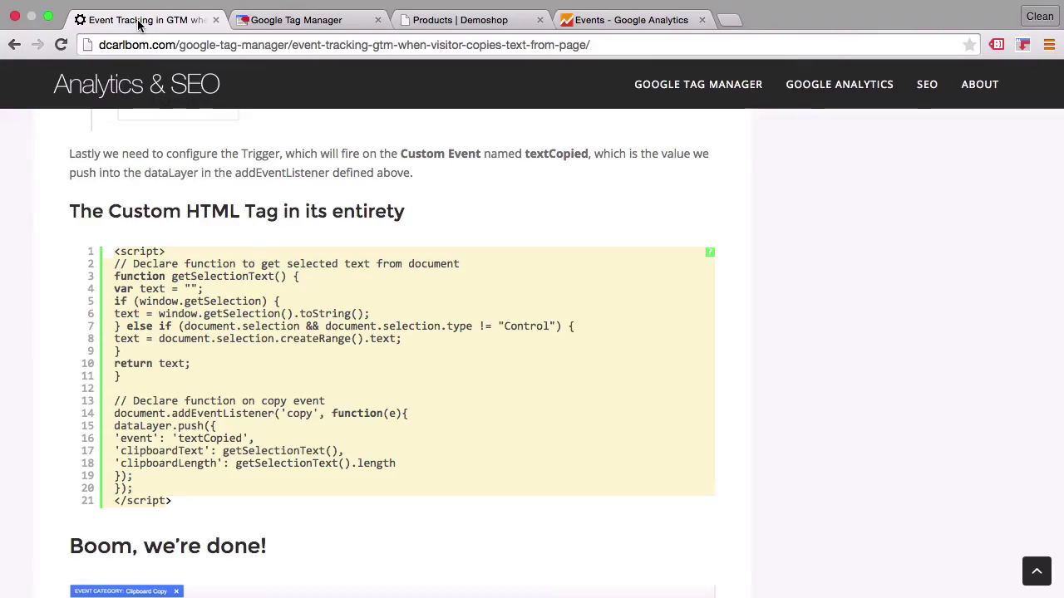
click(300, 25)
scroll(235, 444, down, 1)
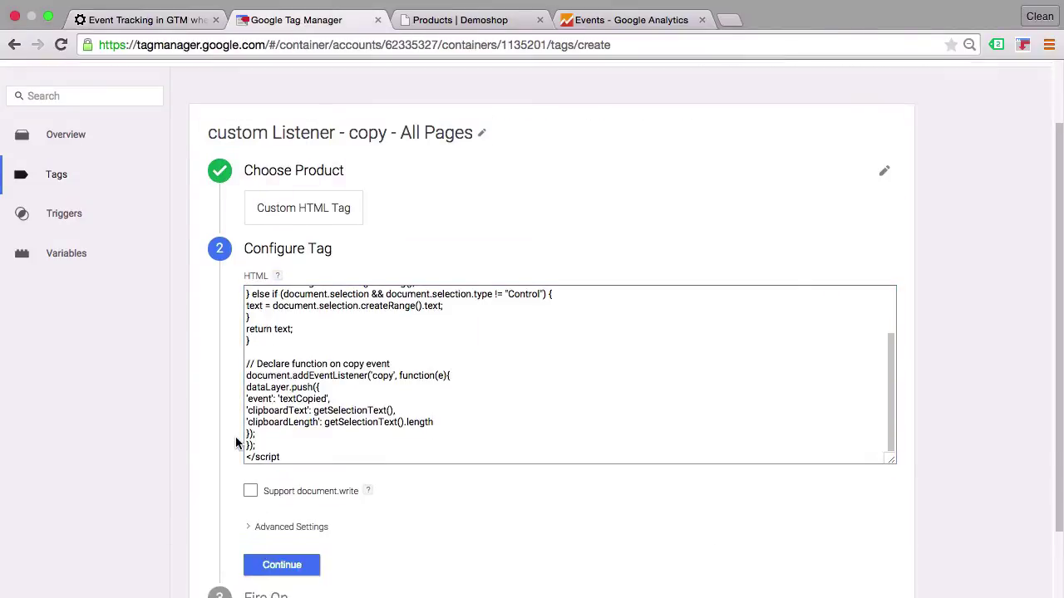
scroll(235, 436, down, 2)
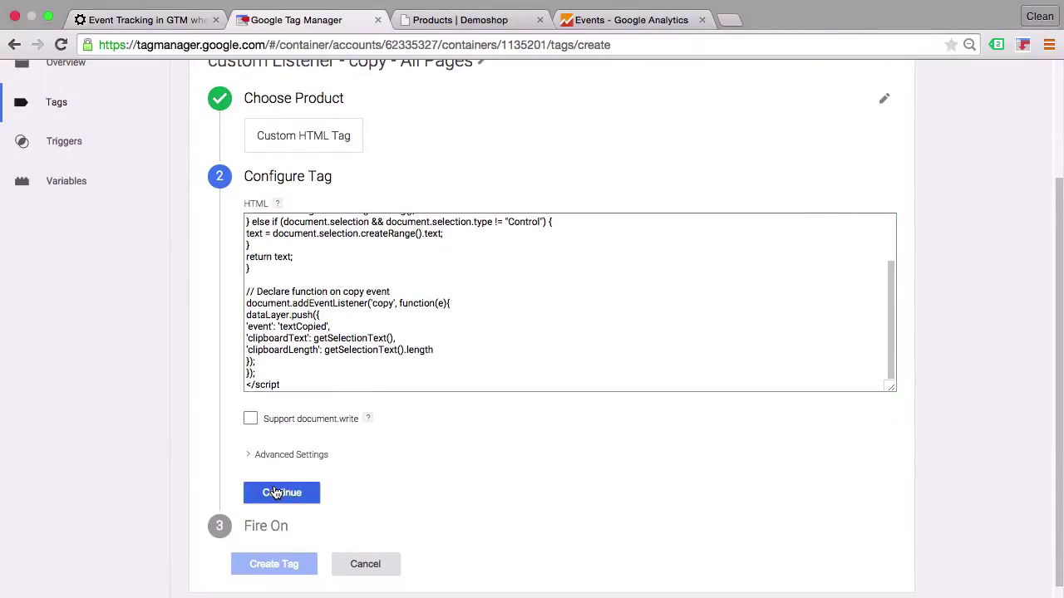
click(276, 493)
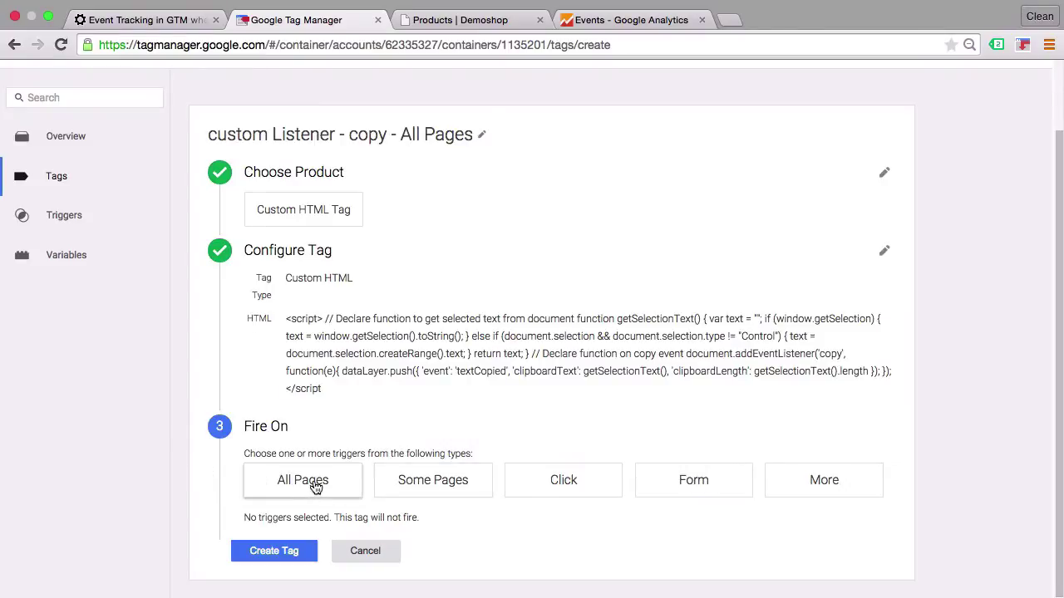
click(316, 488)
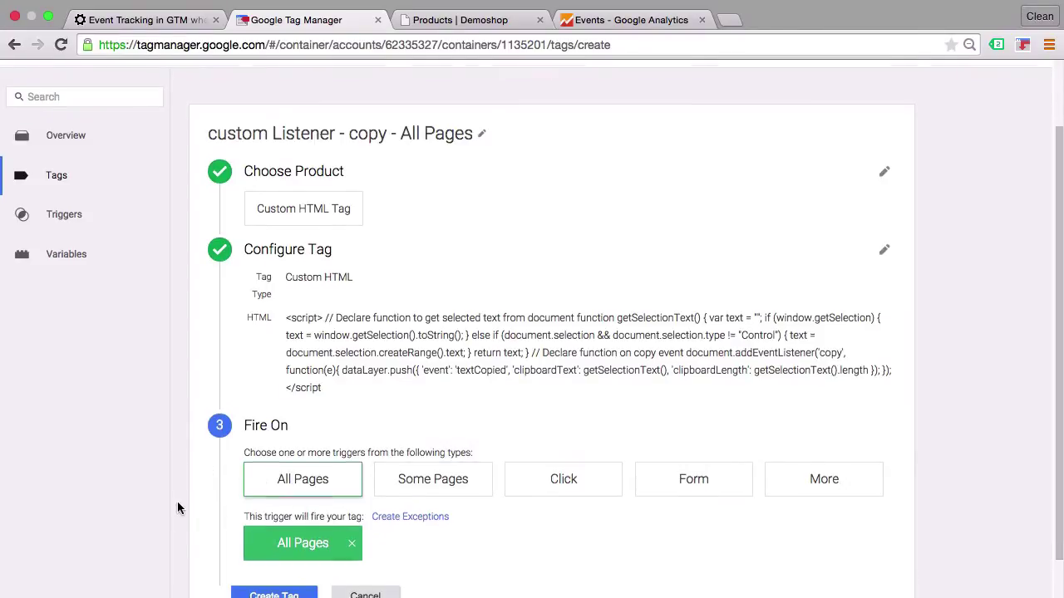
scroll(177, 503, down, 1)
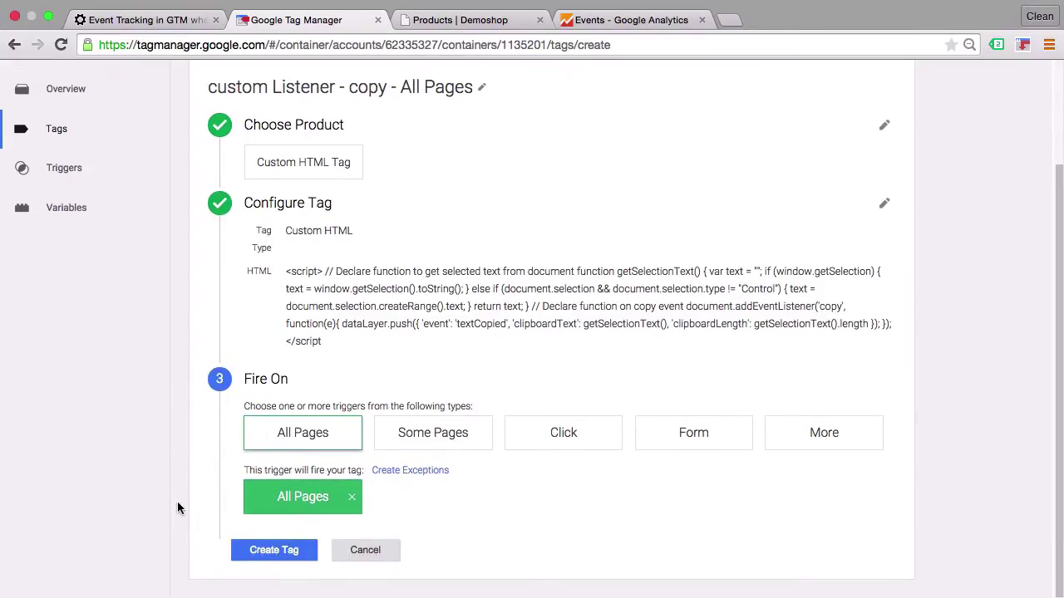
Step: Create the listener tag and try to preview the container
click(273, 552)
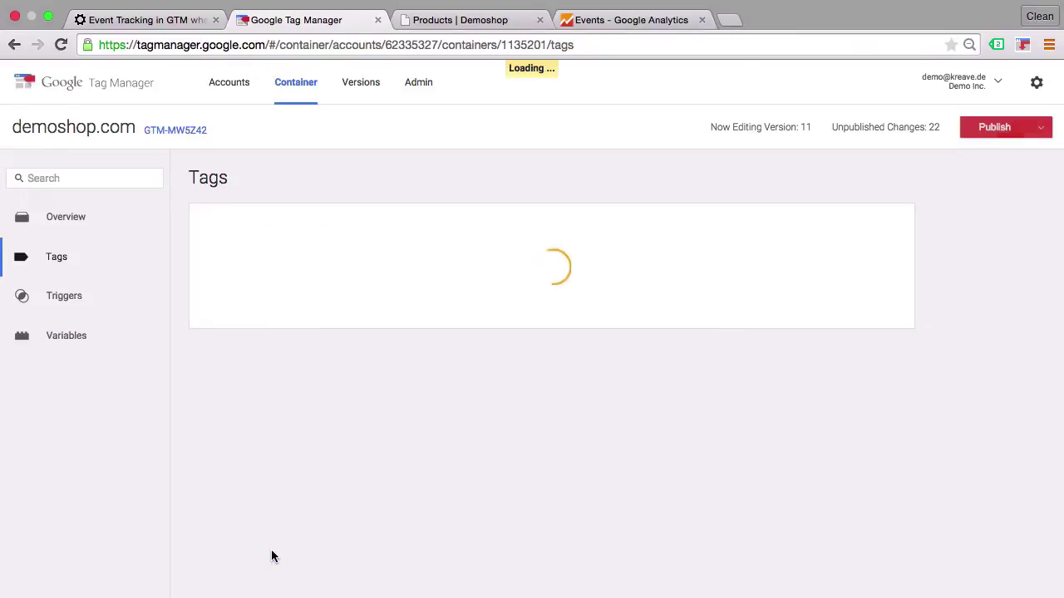
click(1041, 127)
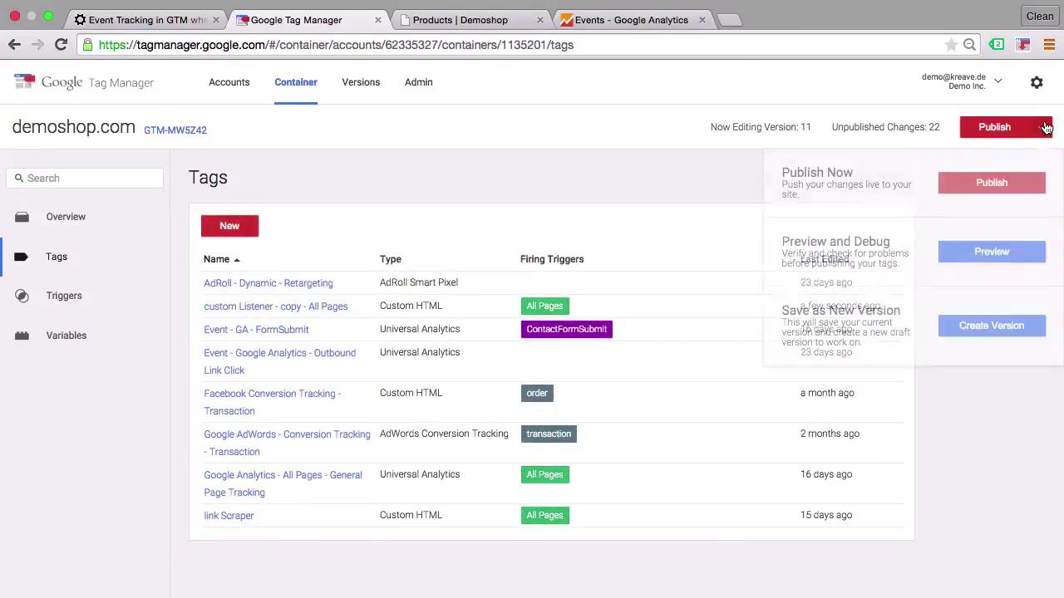
click(983, 260)
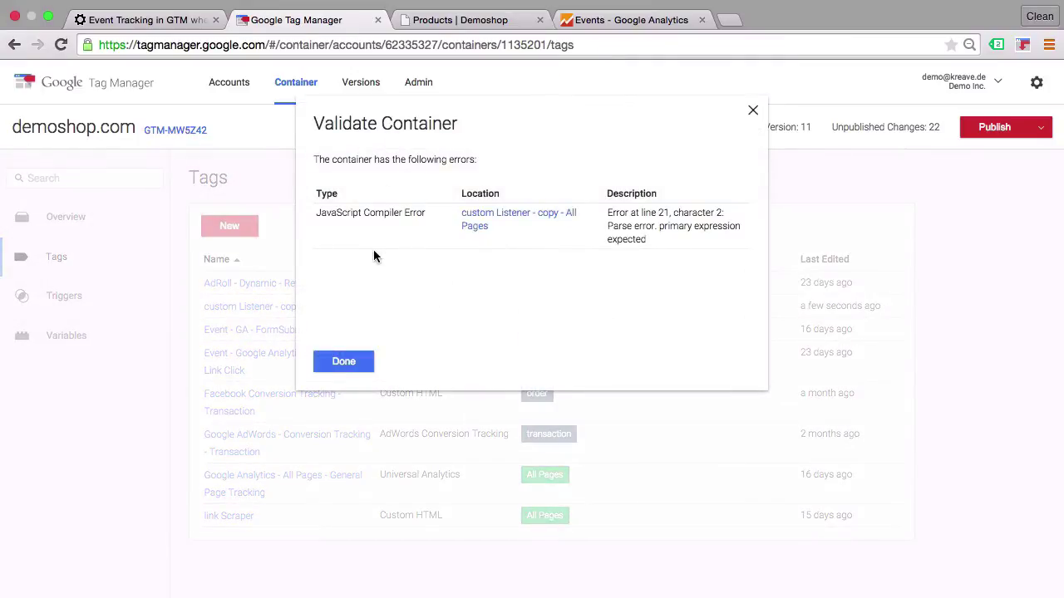
Step: Fix the script error by adding '>' to '</script', save the tag, and preview Version 11
click(477, 226)
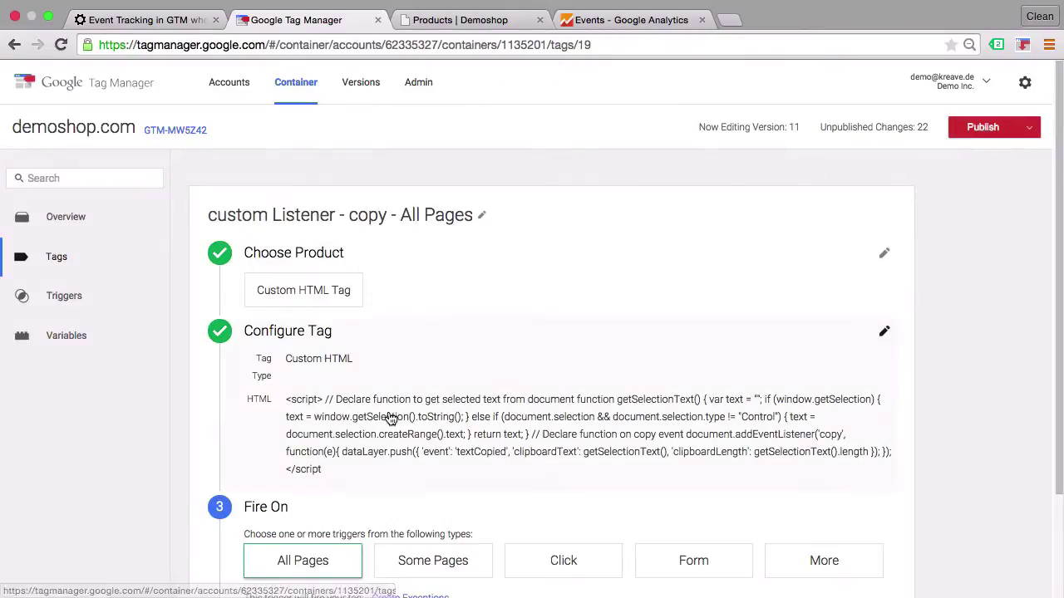
click(384, 426)
scroll(328, 420, down, 5)
scroll(329, 420, down, 2)
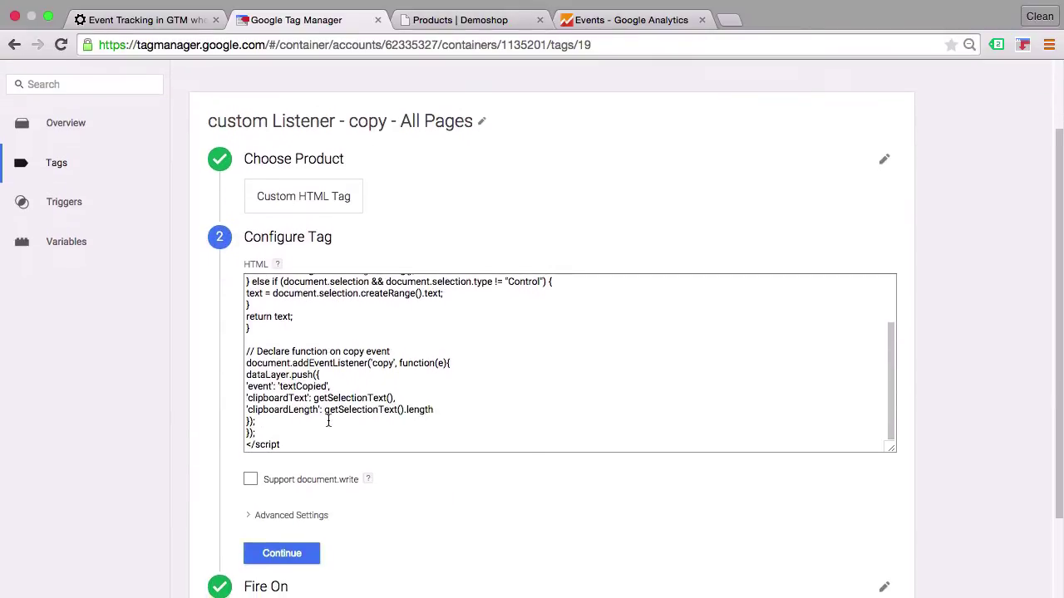
click(302, 439)
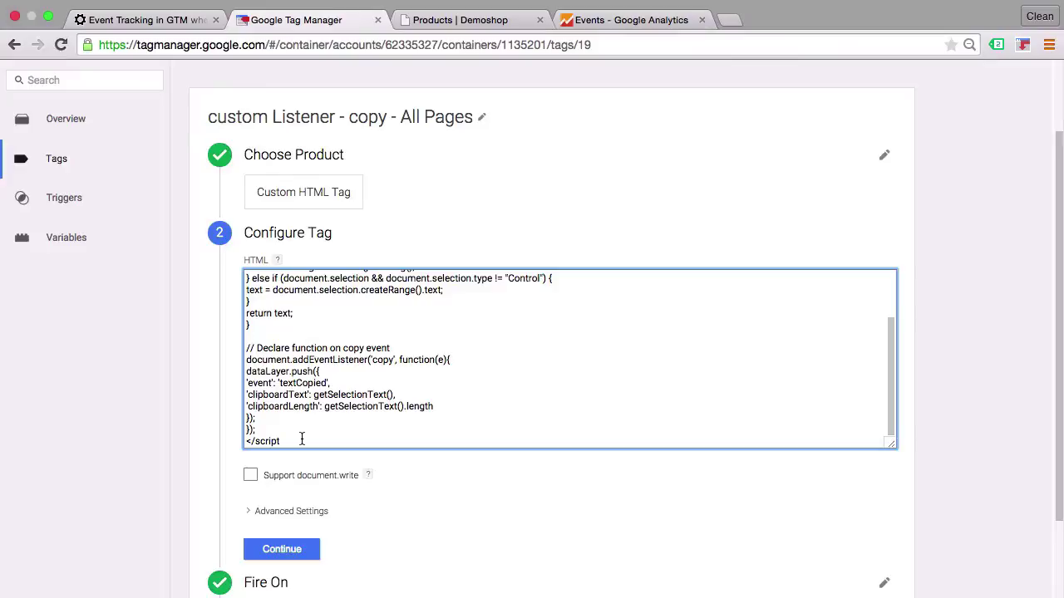
text(>)
click(192, 453)
scroll(192, 453, down, 3)
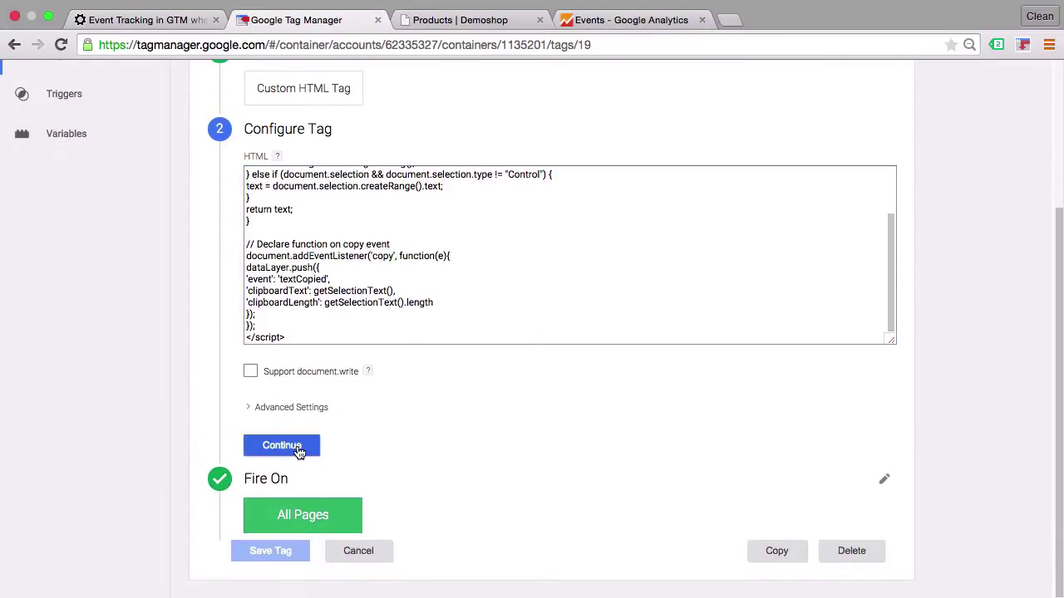
click(297, 449)
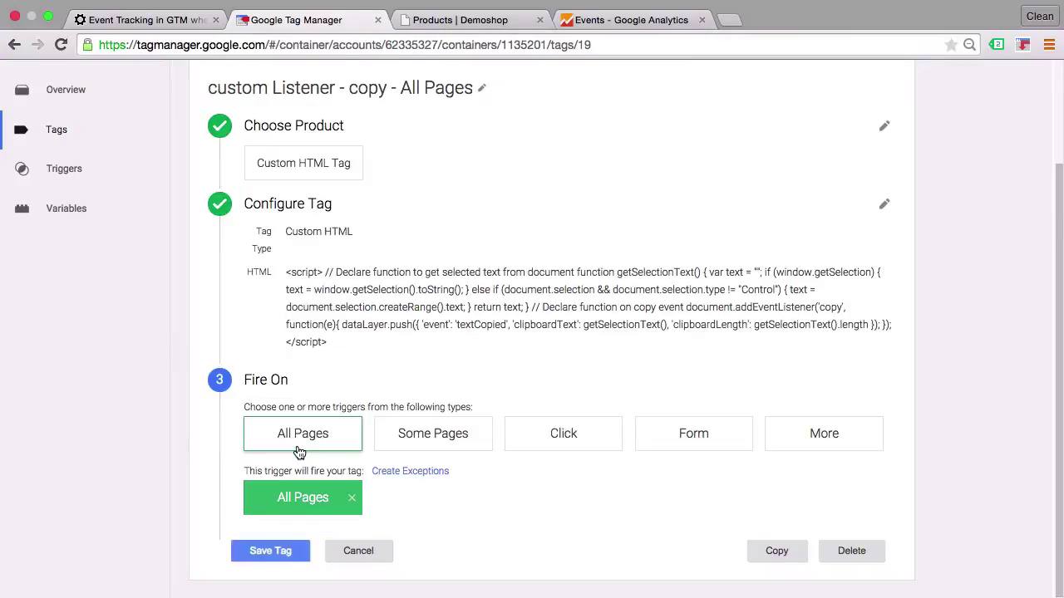
click(269, 555)
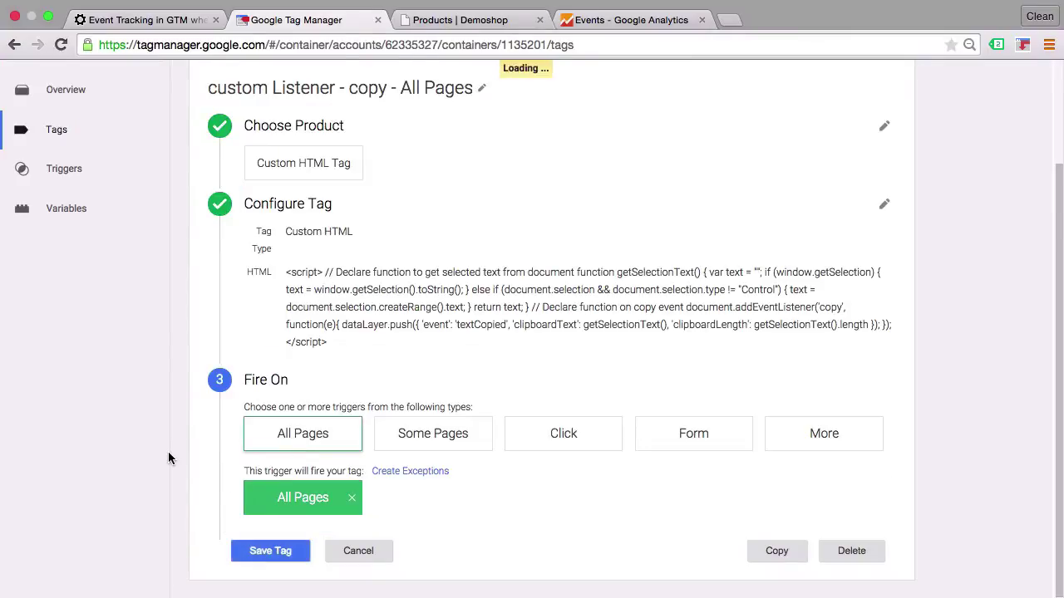
click(1041, 129)
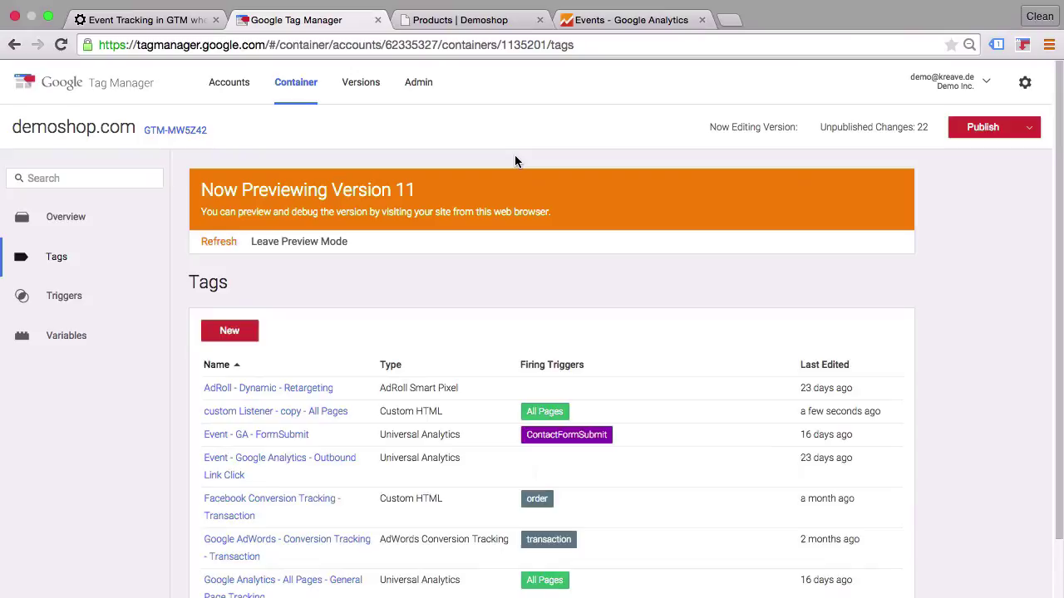
Step: Reload the Demoshop shop page in preview and copy the 'Recent Posts' heading to fire textCopied
click(430, 25)
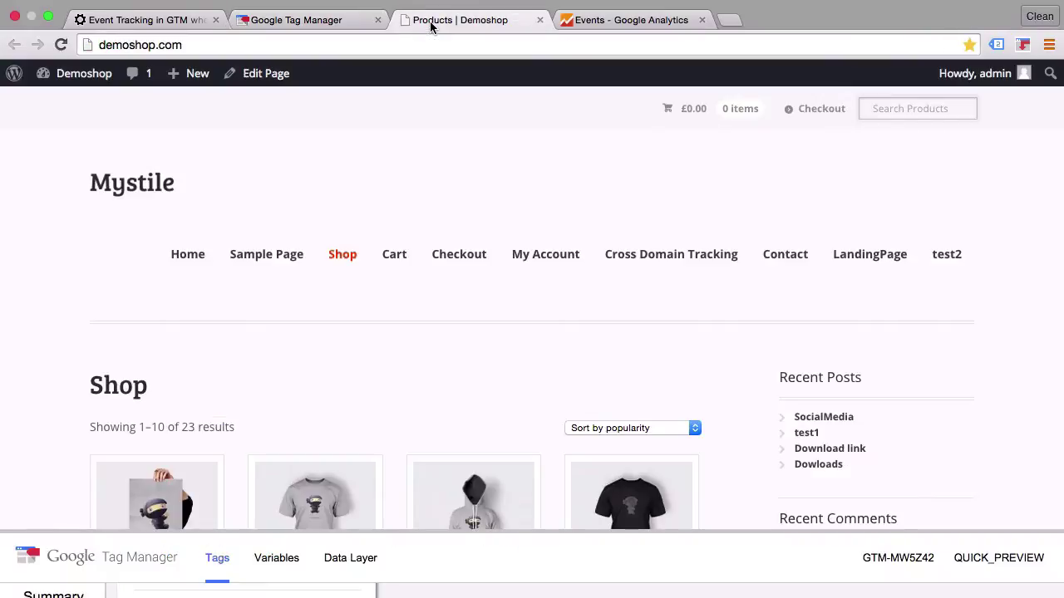
key(super+r)
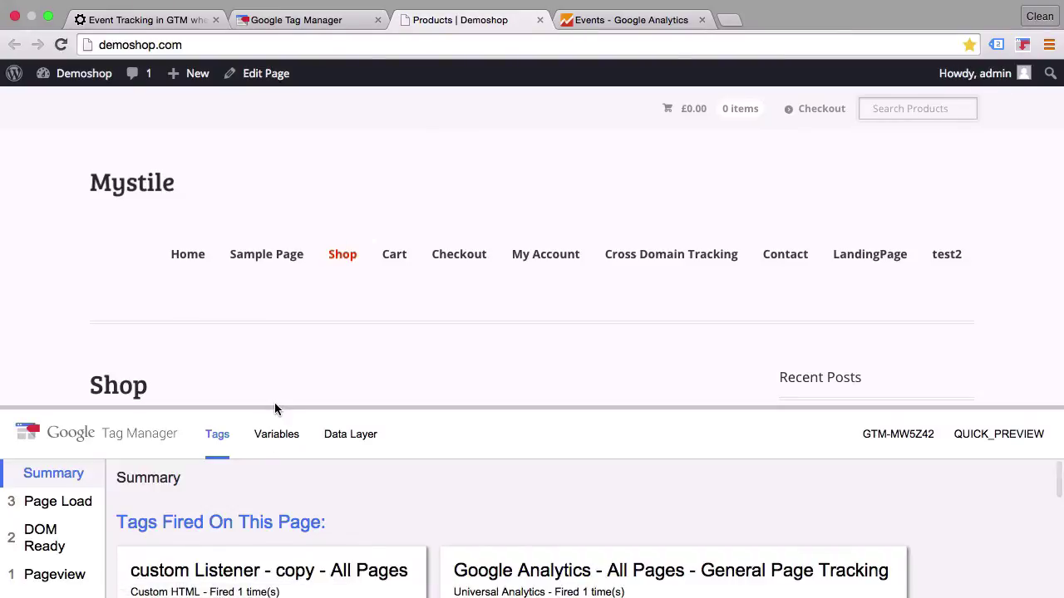
drag(273, 406, 273, 237)
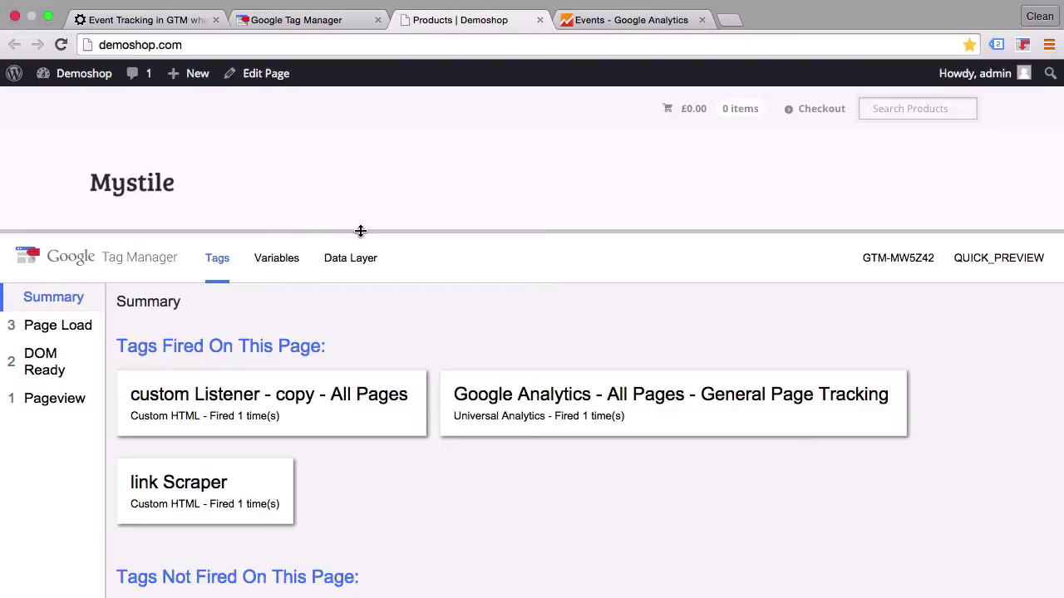
drag(360, 231, 354, 421)
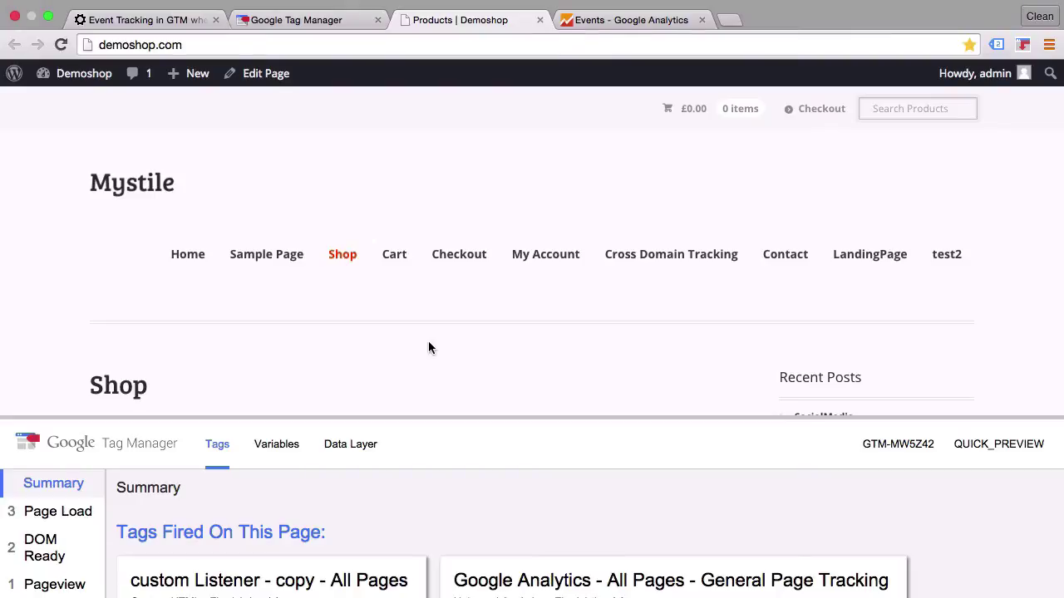
scroll(428, 348, down, 1)
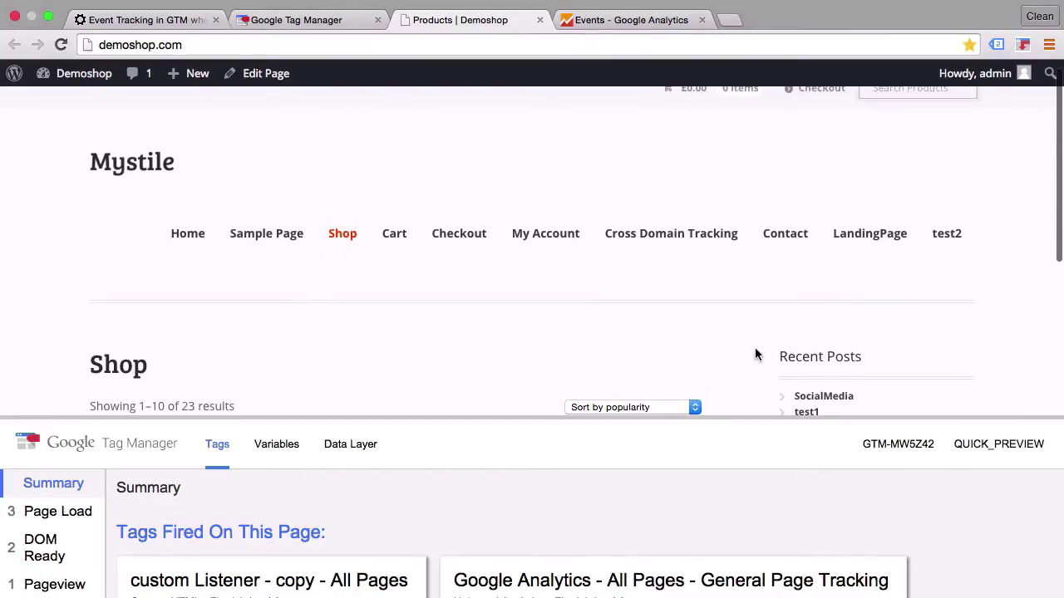
drag(783, 355, 872, 354)
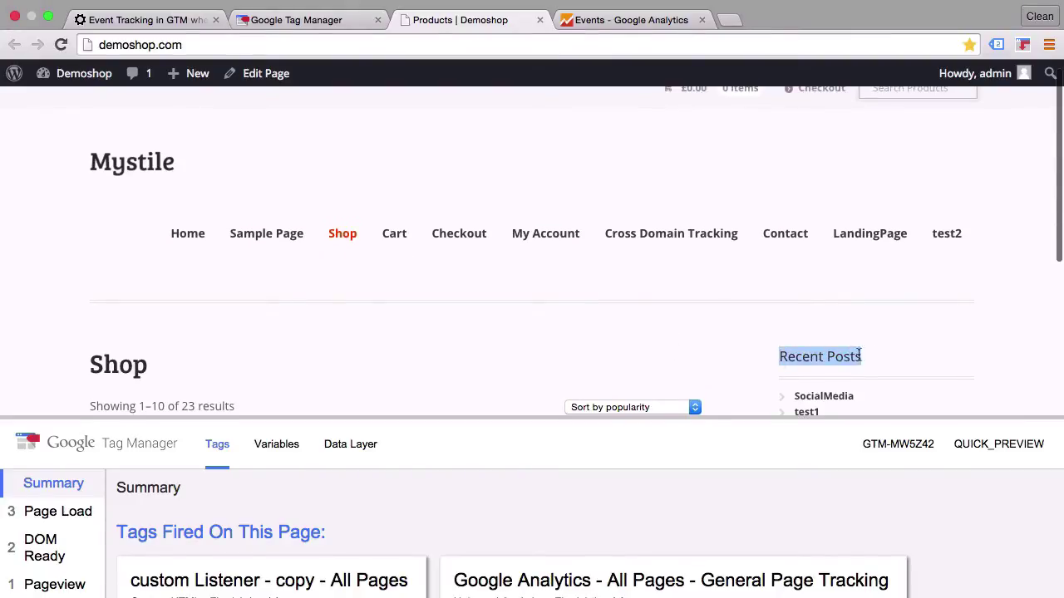
right_click(846, 356)
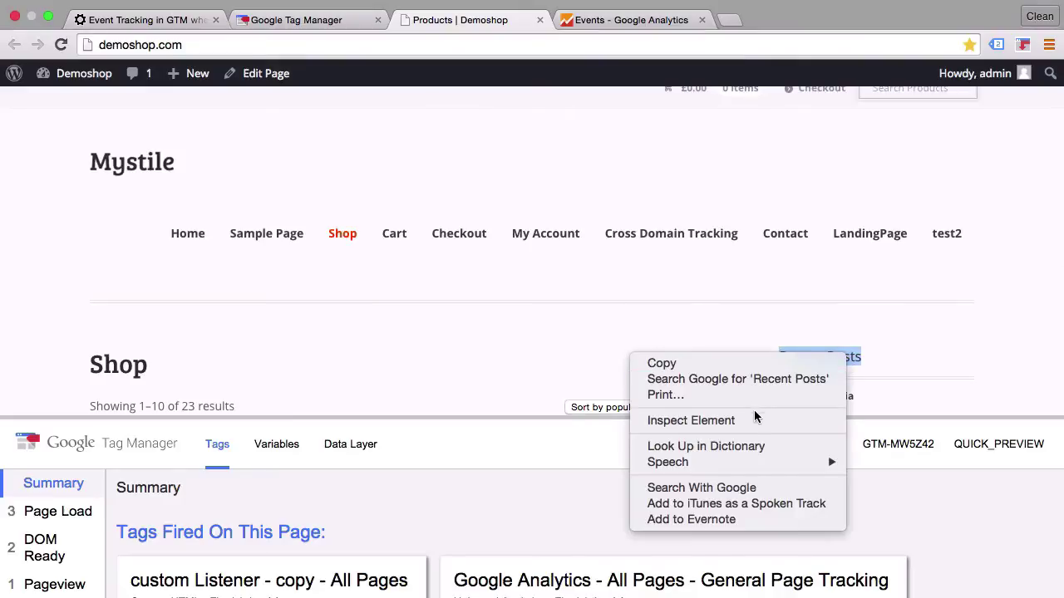
click(752, 364)
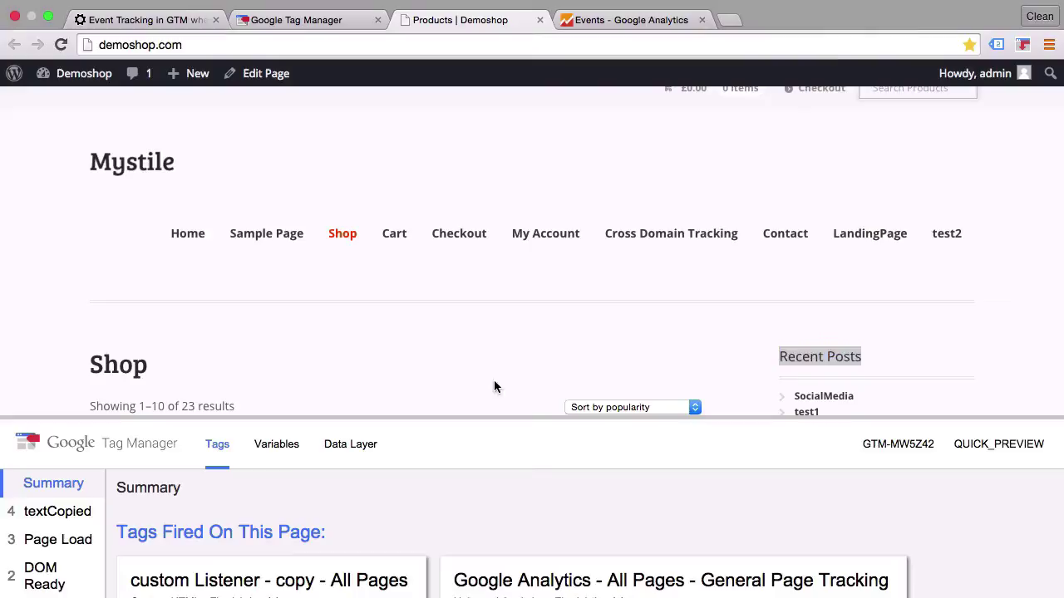
drag(477, 417, 482, 297)
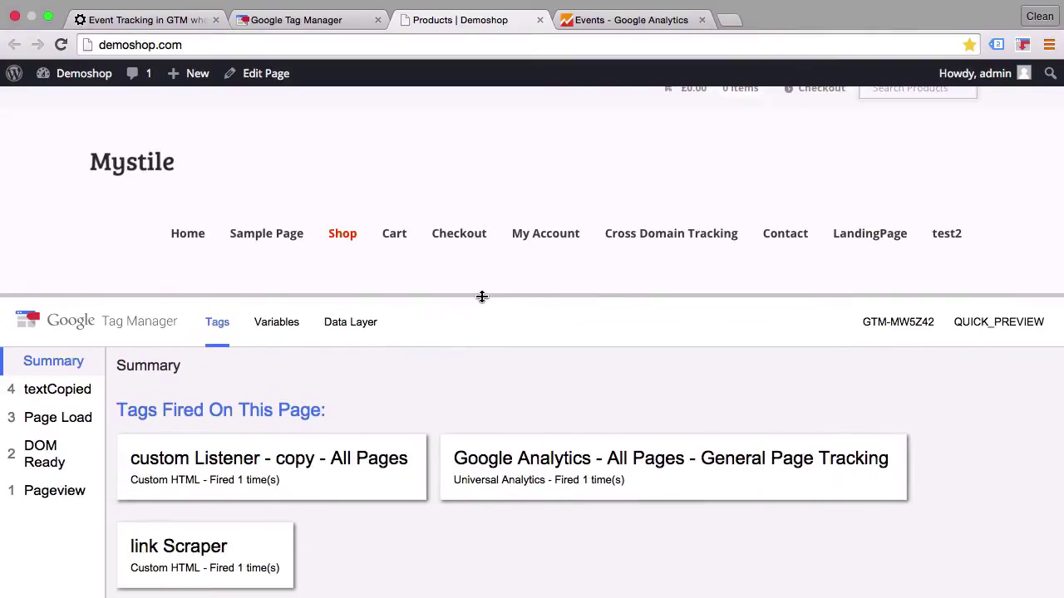
Step: Open the textCopied event's Data Layer tab showing clipboardText 'Recent Posts', clipboardLength 12
click(53, 395)
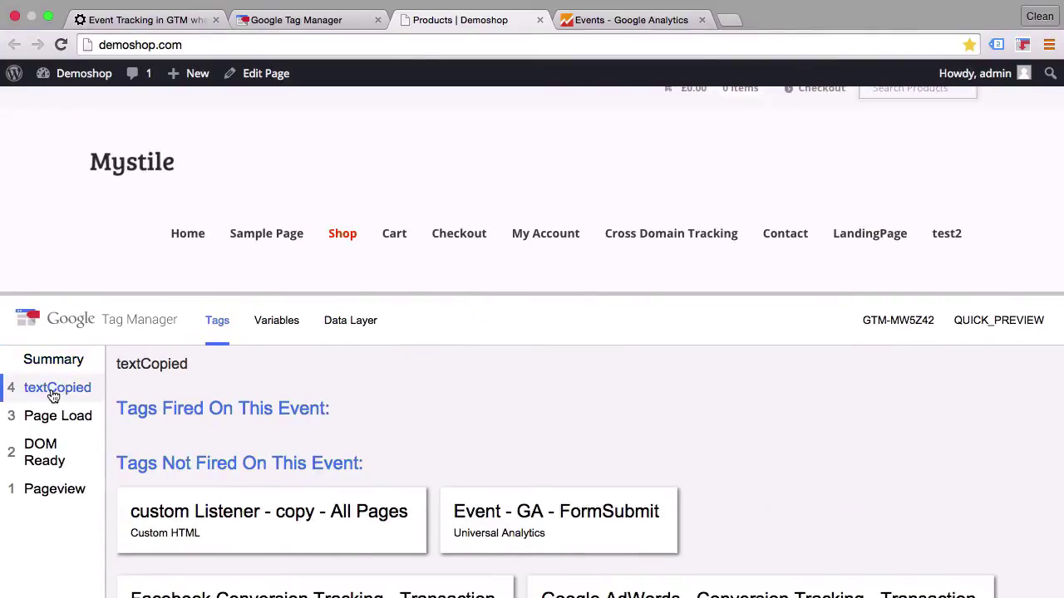
click(353, 334)
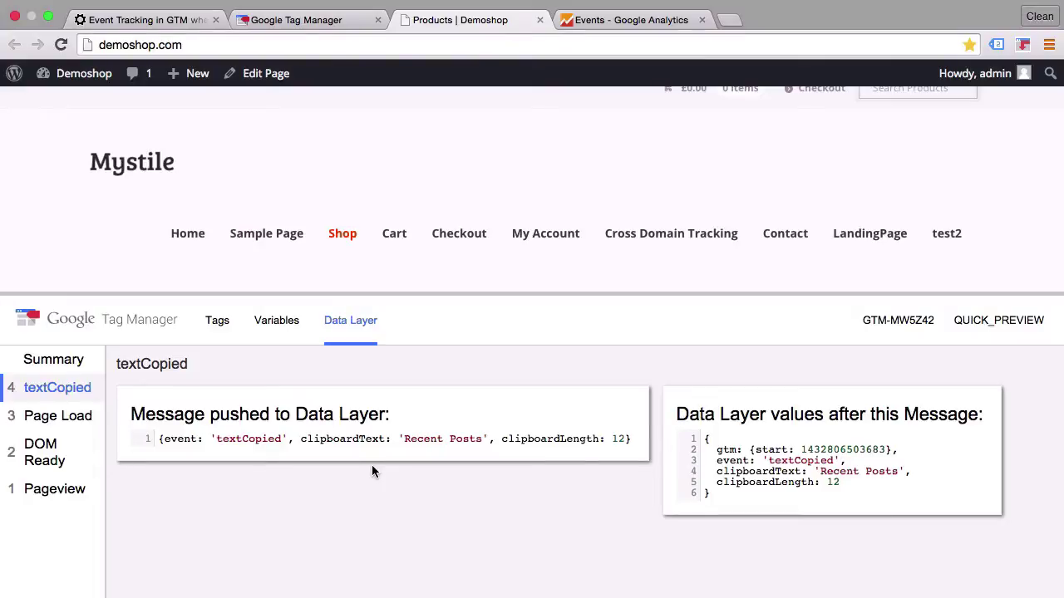
Step: Start a new user-defined variable and name it clipboardText
click(279, 19)
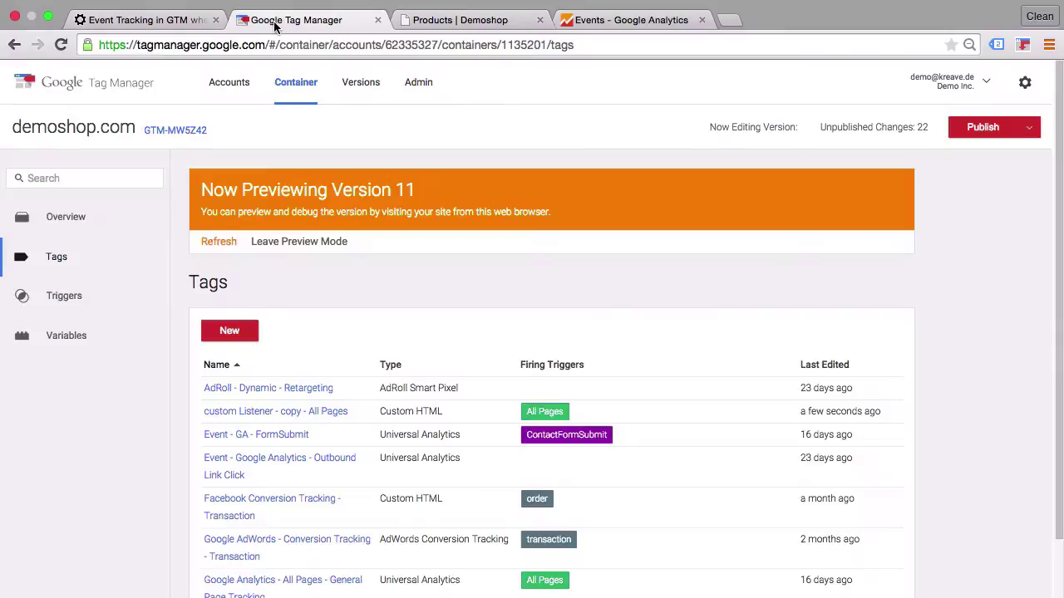
click(100, 338)
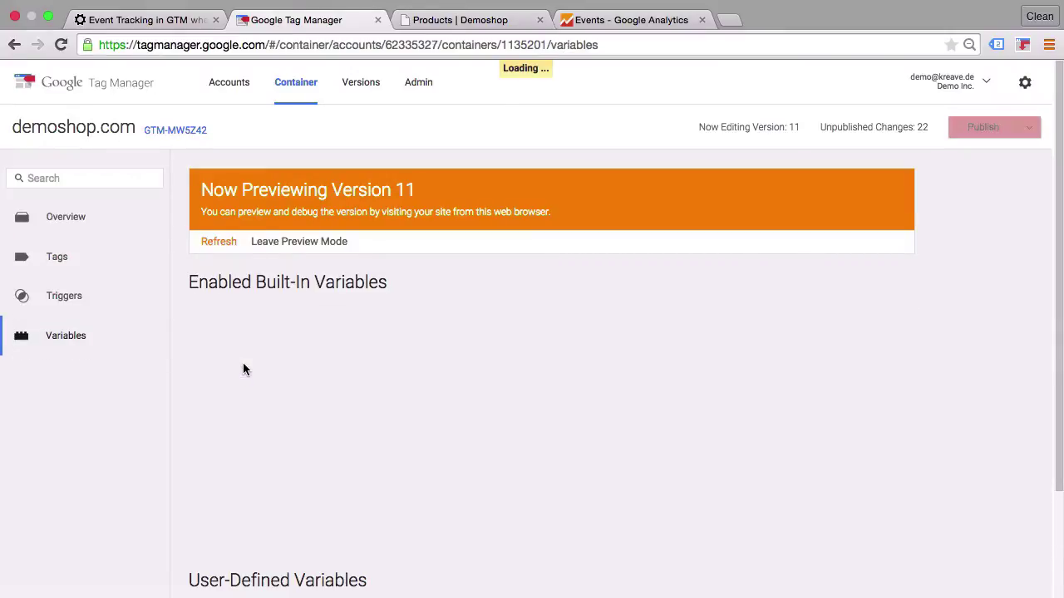
scroll(244, 366, down, 5)
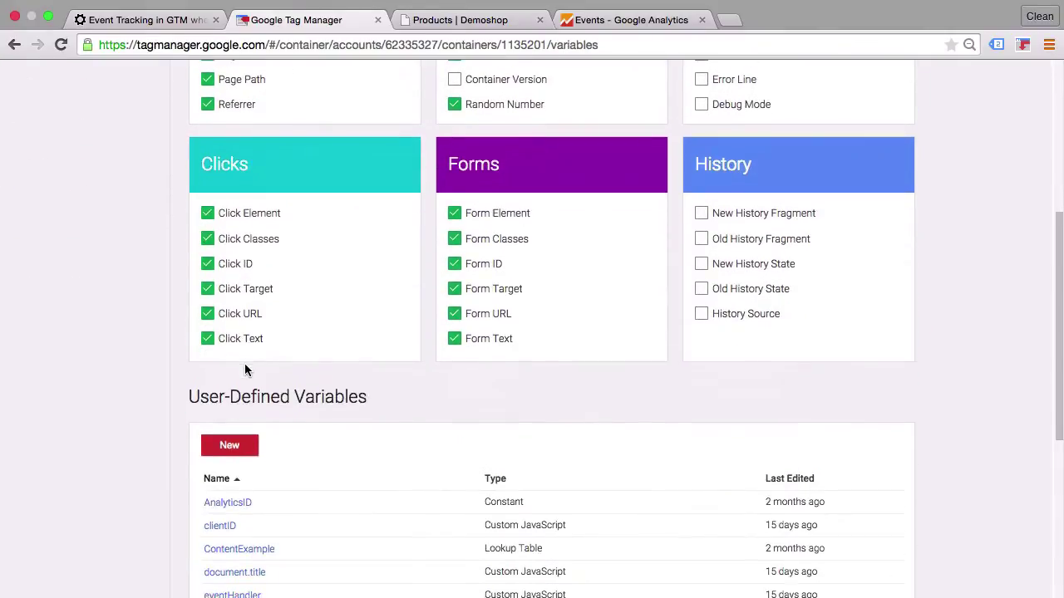
click(250, 436)
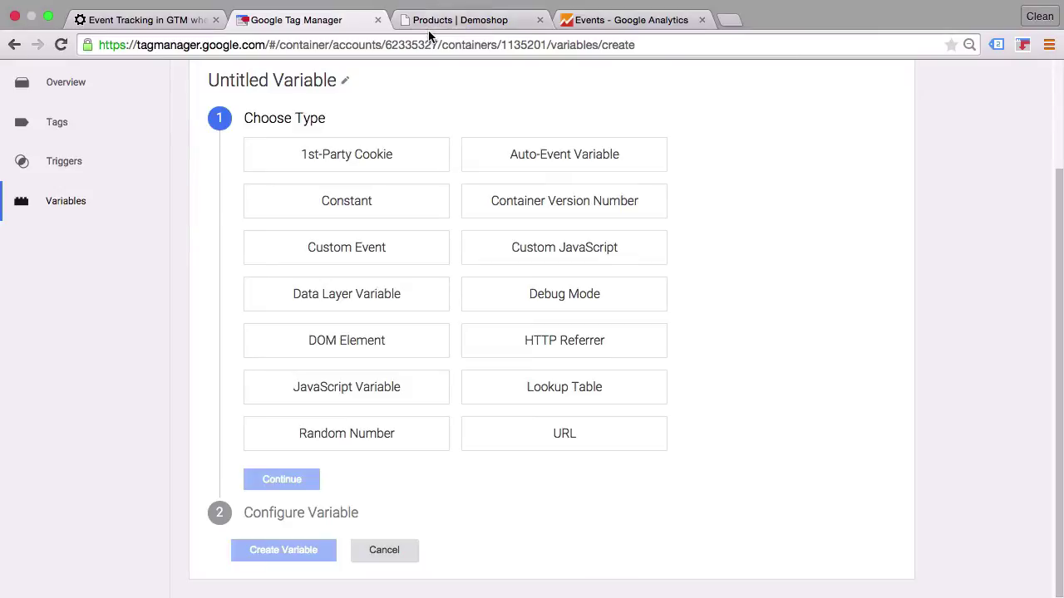
click(429, 30)
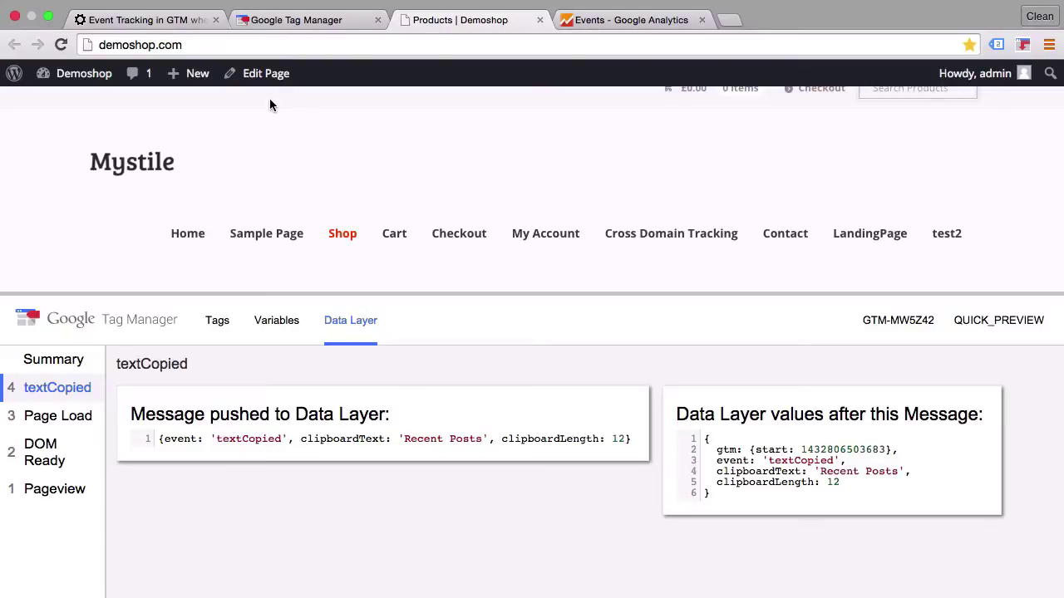
click(278, 20)
click(266, 68)
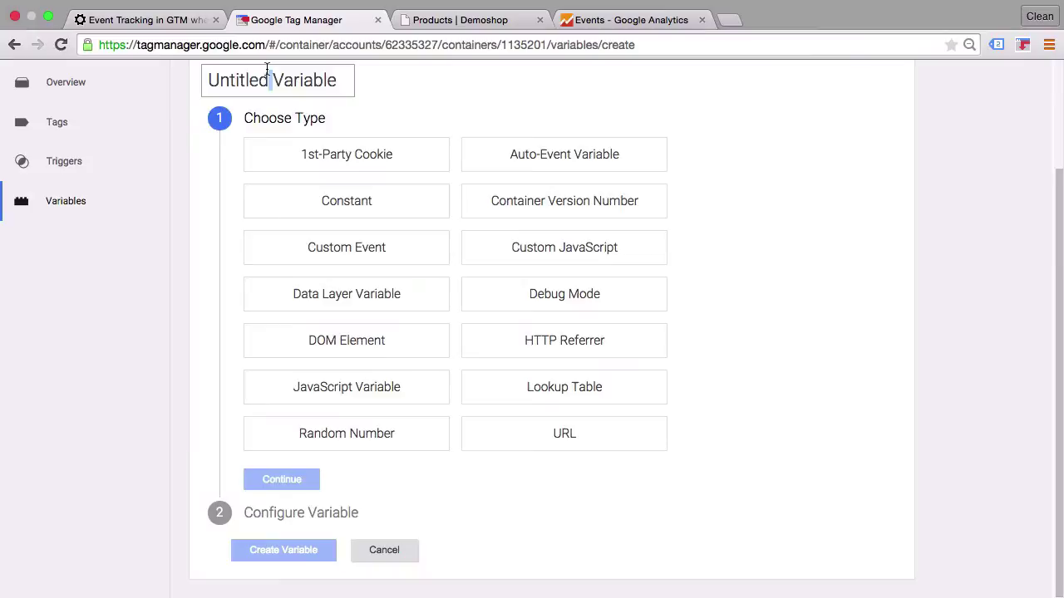
key(super+a)
text(clipb)
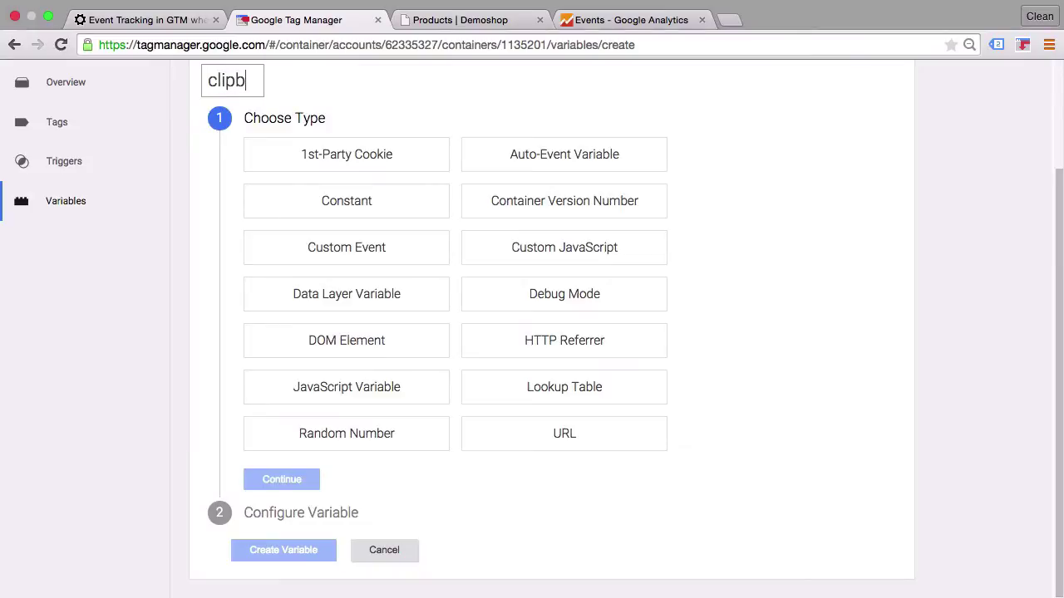
text(oardText)
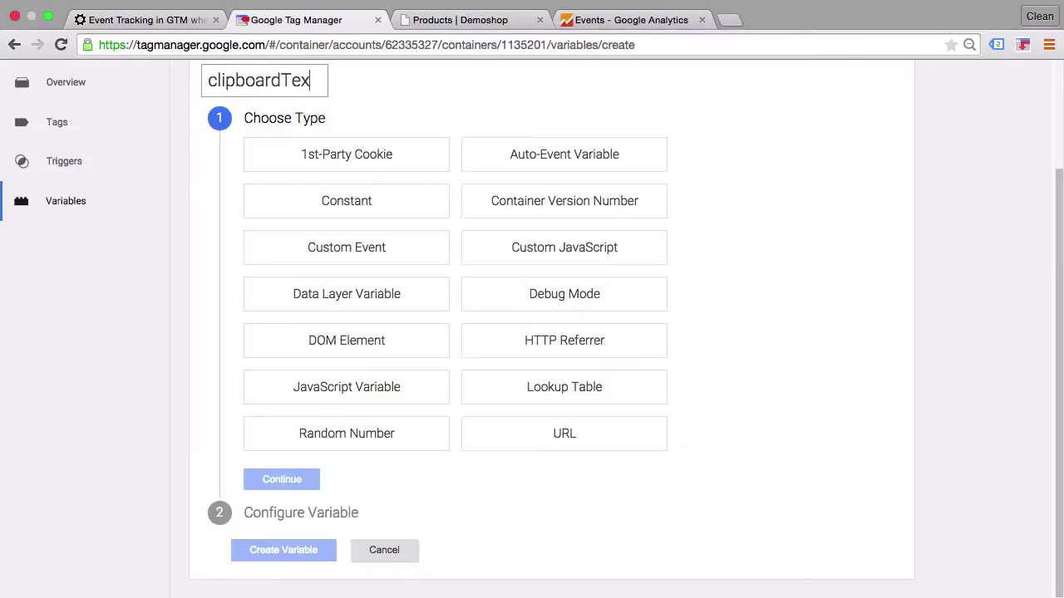
Step: Make it a Data Layer Variable reading the clipboardText key and save it
click(331, 311)
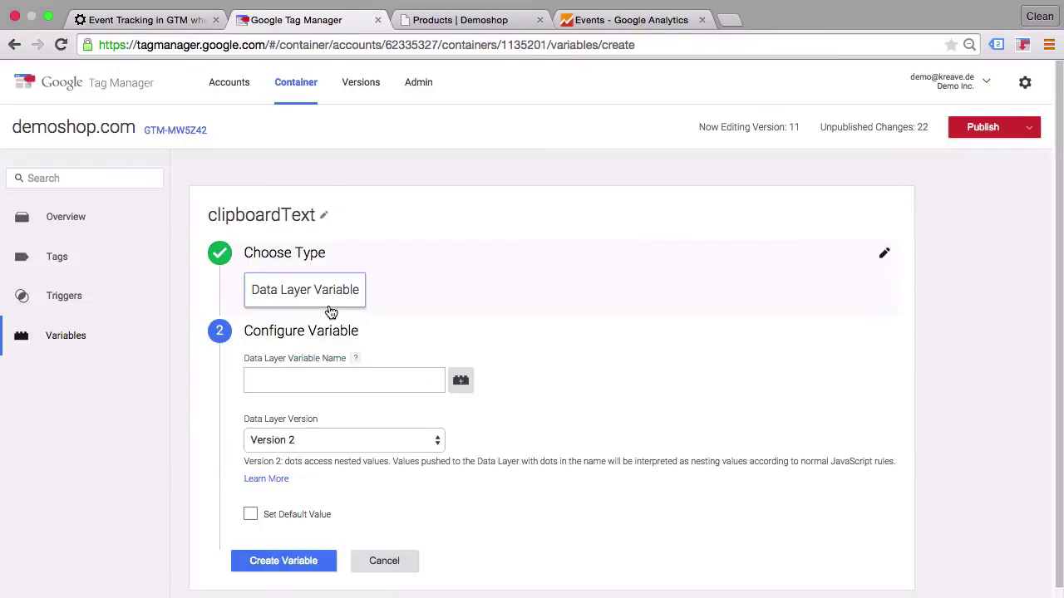
click(278, 214)
double_click(279, 214)
right_click(280, 214)
click(303, 262)
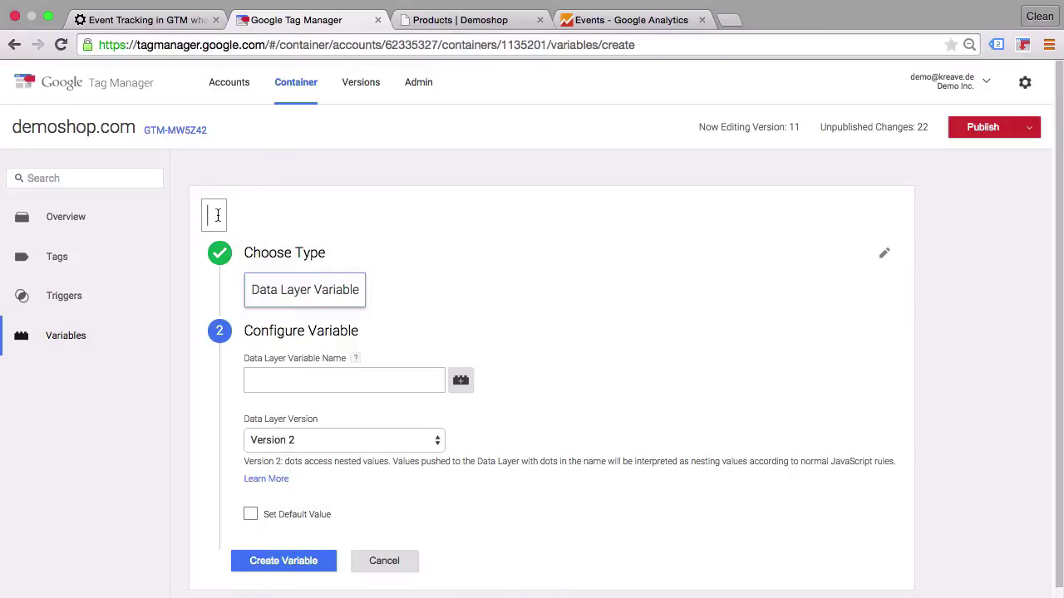
key(cmd+v)
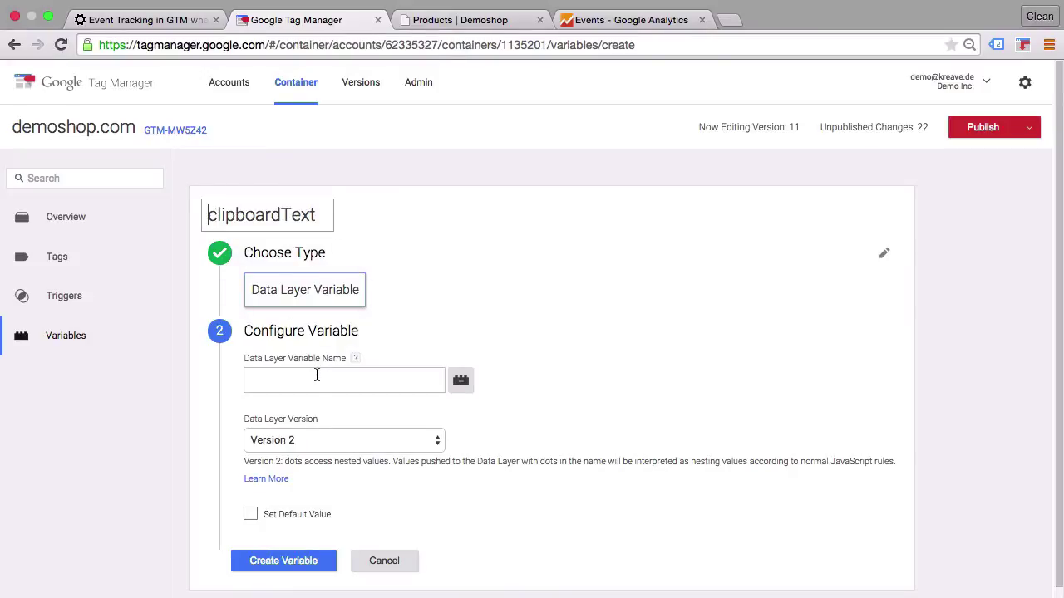
click(317, 375)
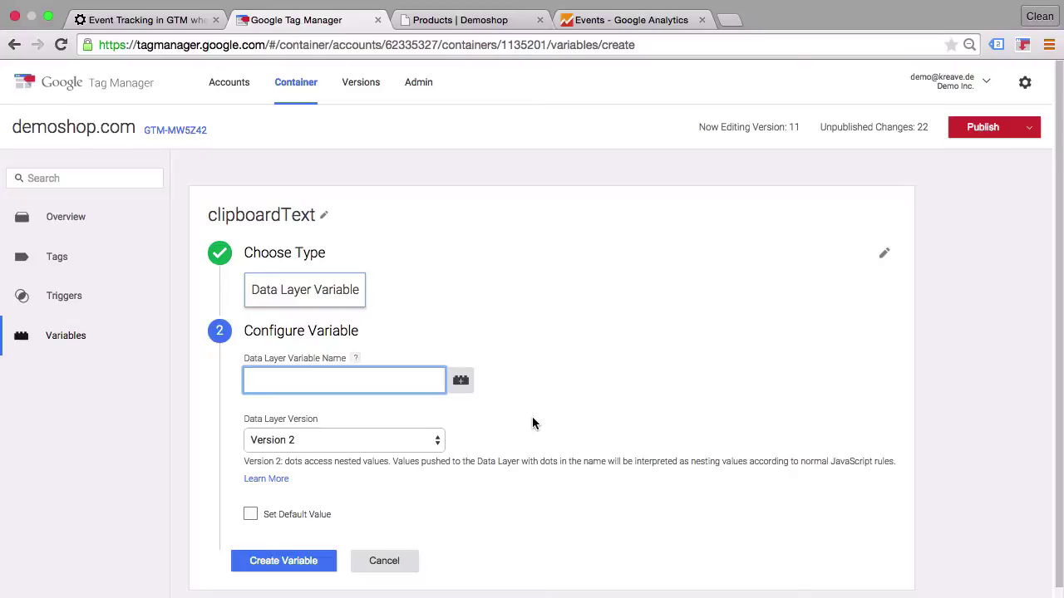
key(cmd+v)
scroll(486, 420, down, 1)
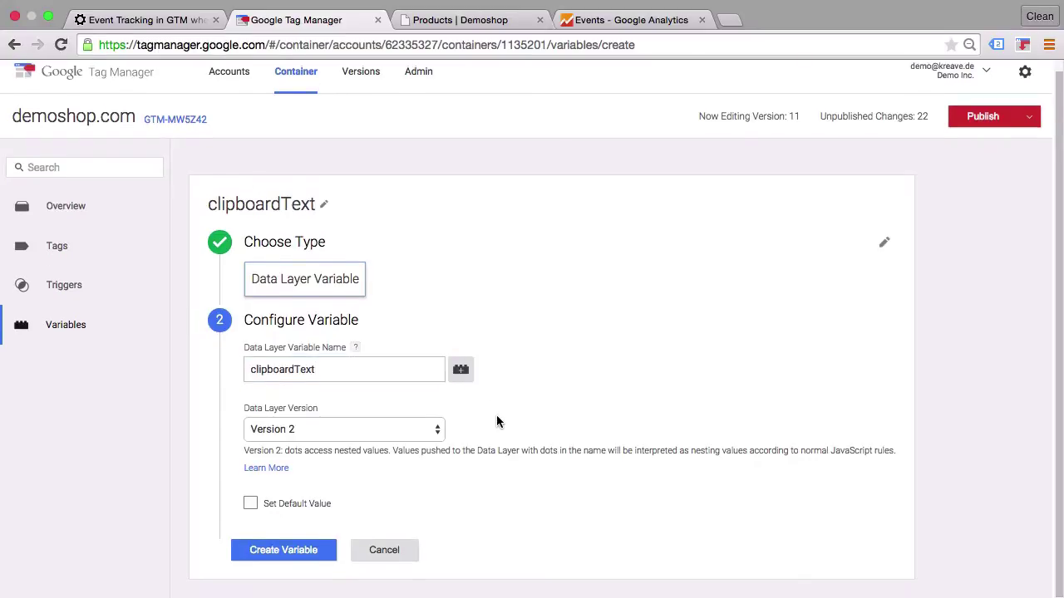
click(307, 551)
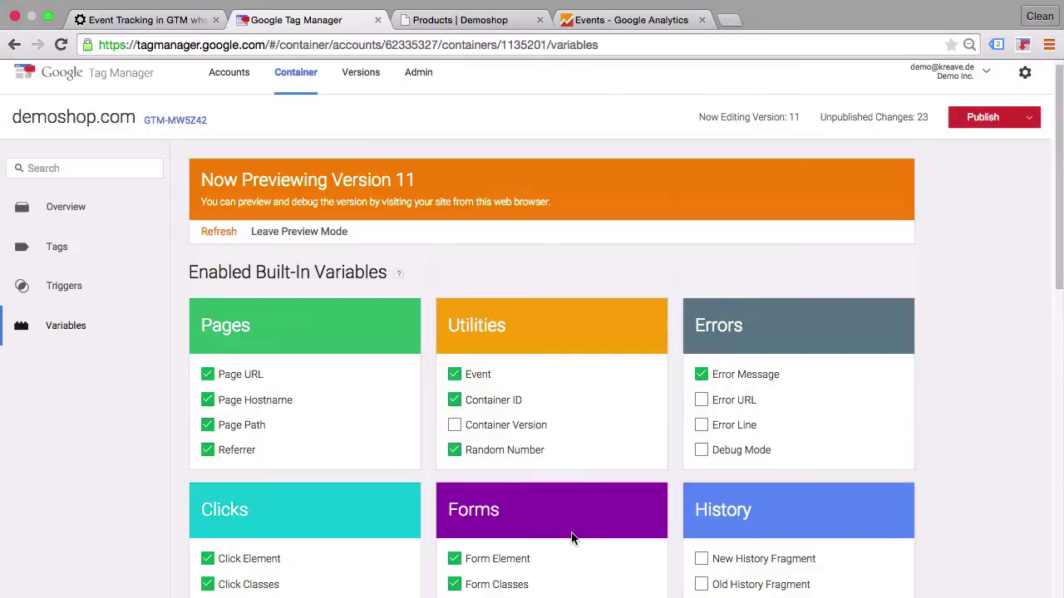
Step: Refresh the preview, reload the shop page, and copy the 'Recent Comments' heading
click(219, 234)
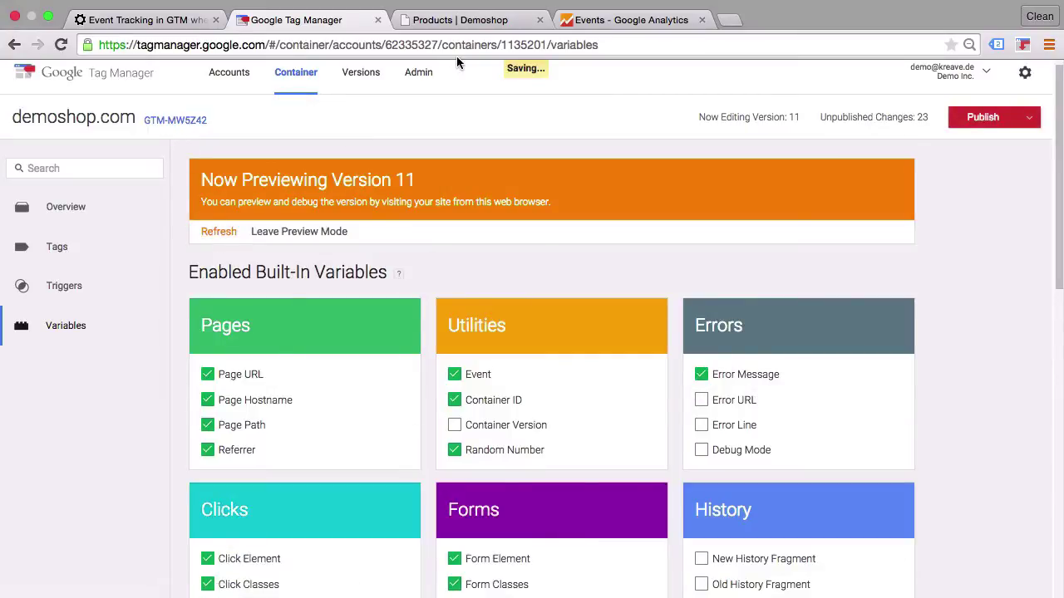
click(453, 23)
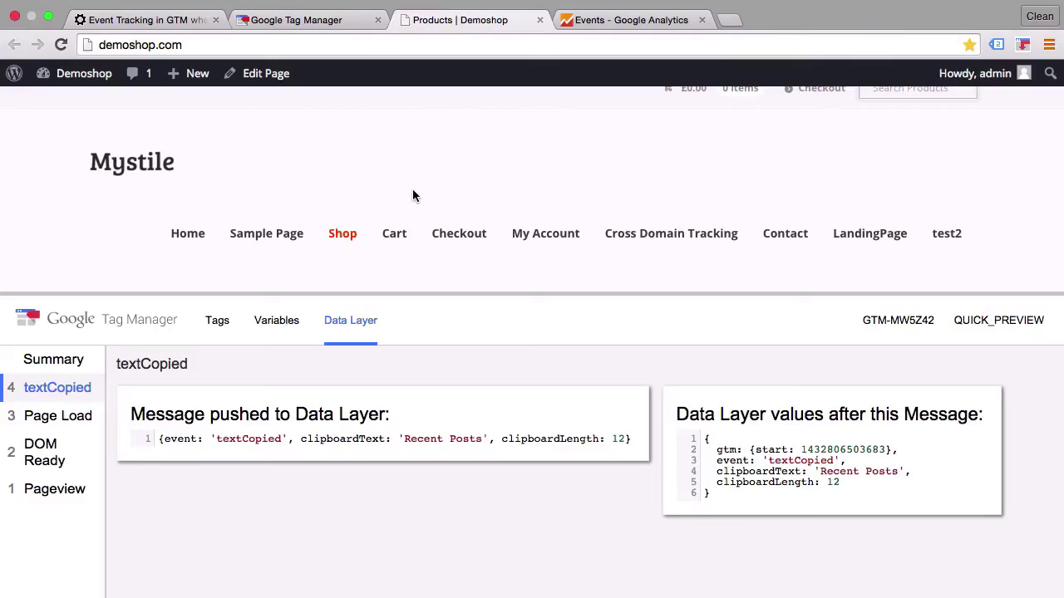
key(super+r)
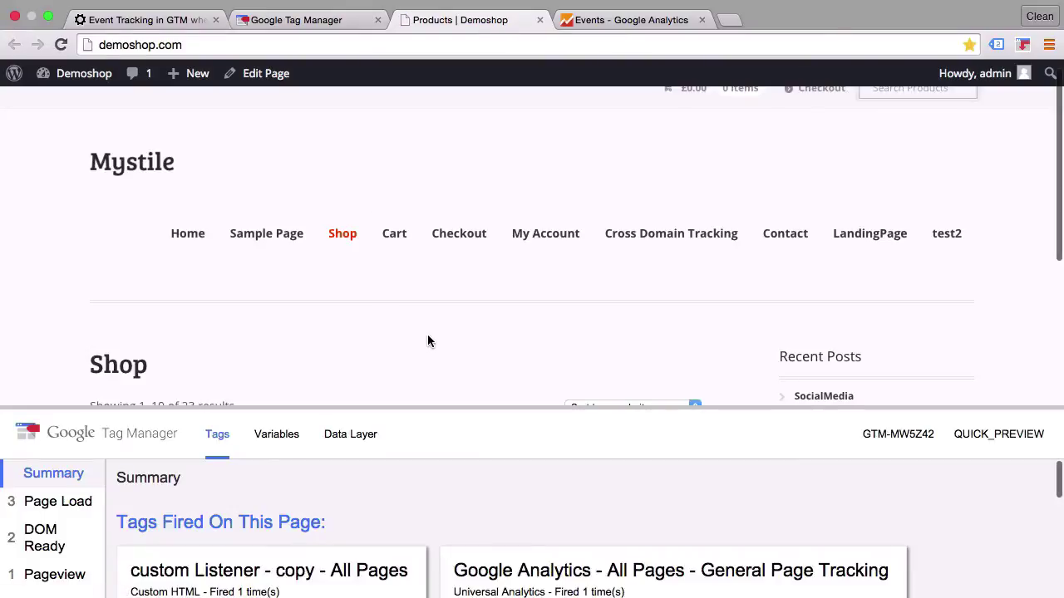
scroll(715, 286, down, 3)
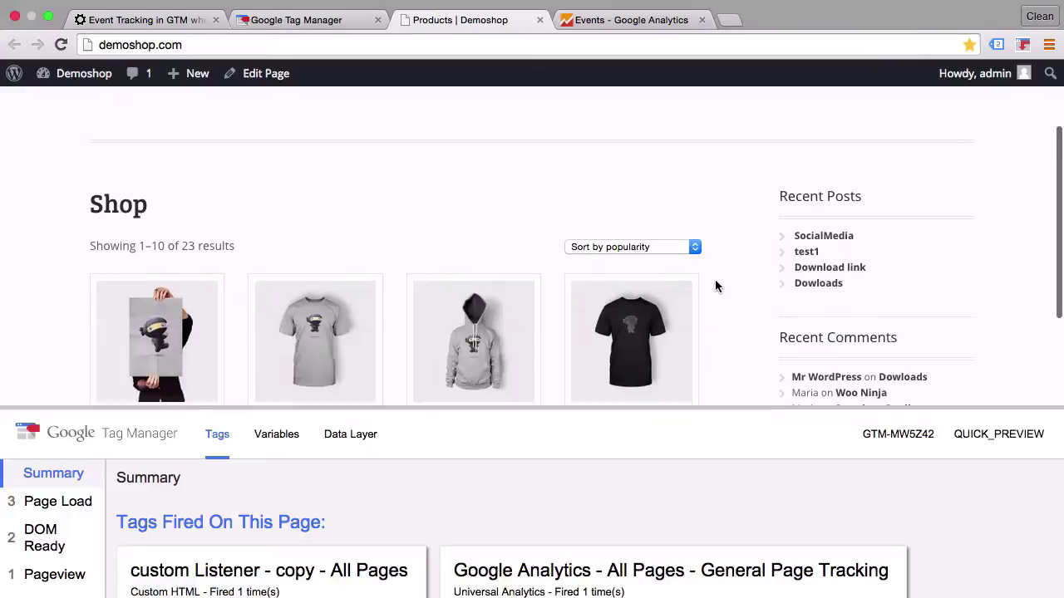
drag(778, 301, 947, 302)
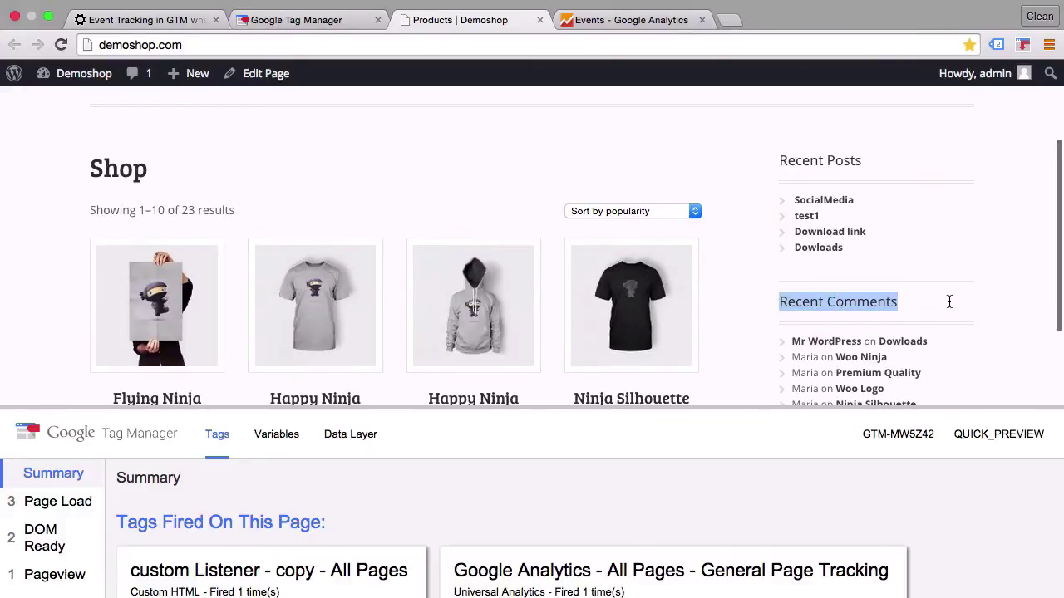
right_click(846, 302)
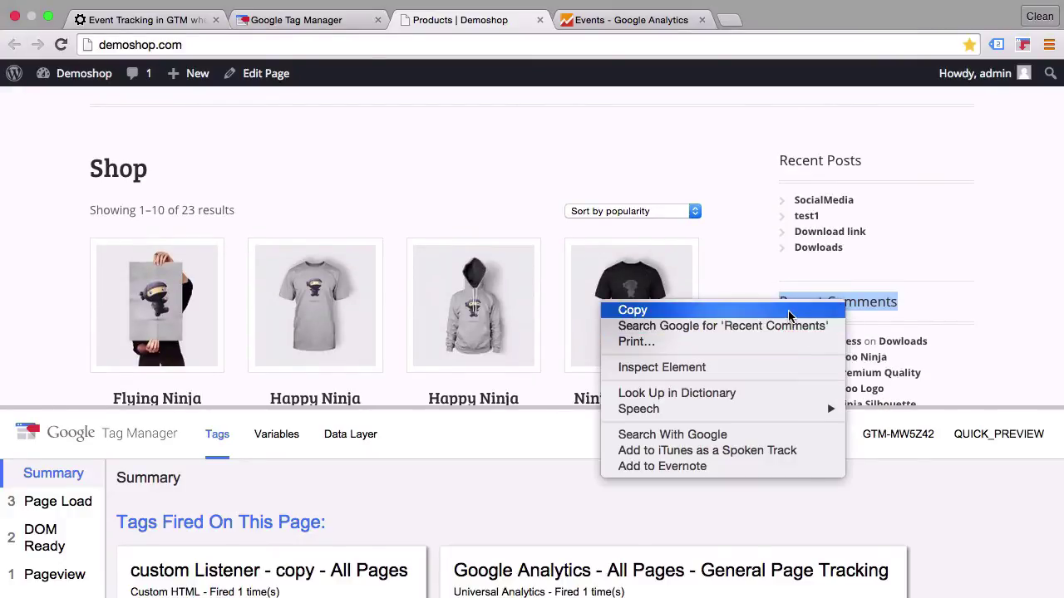
click(788, 309)
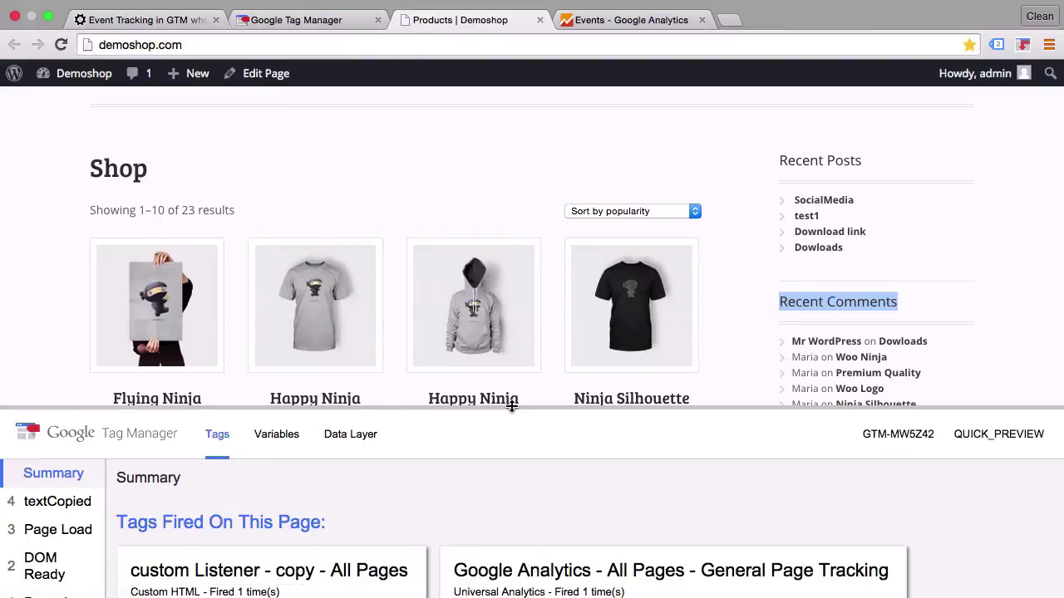
Step: Inspect the textCopied event's Data Layer and Variables, confirming clipboardText is 'Recent Comments'
drag(513, 408, 498, 252)
click(24, 356)
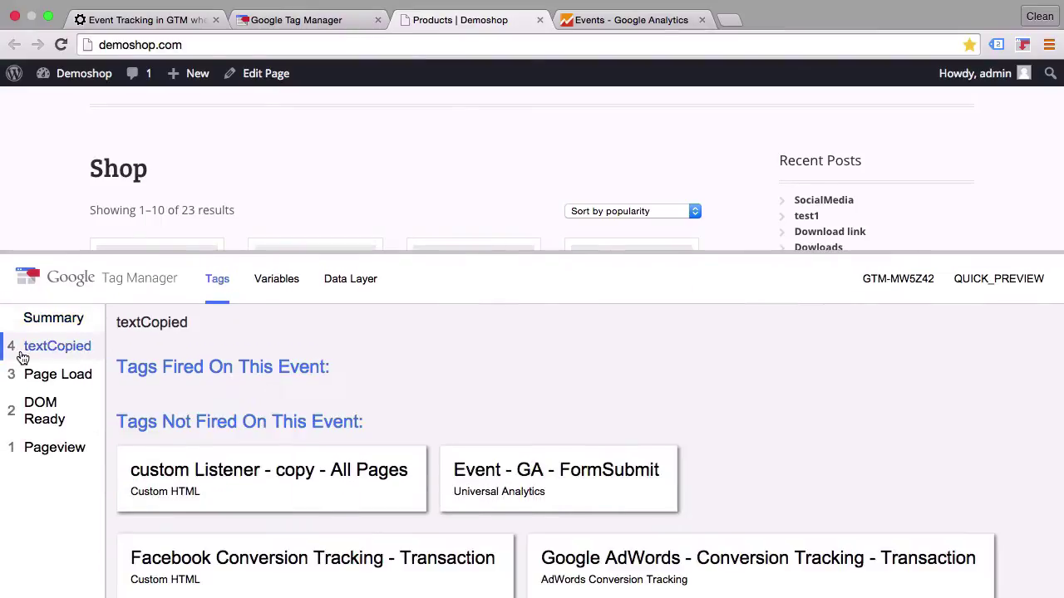
click(356, 295)
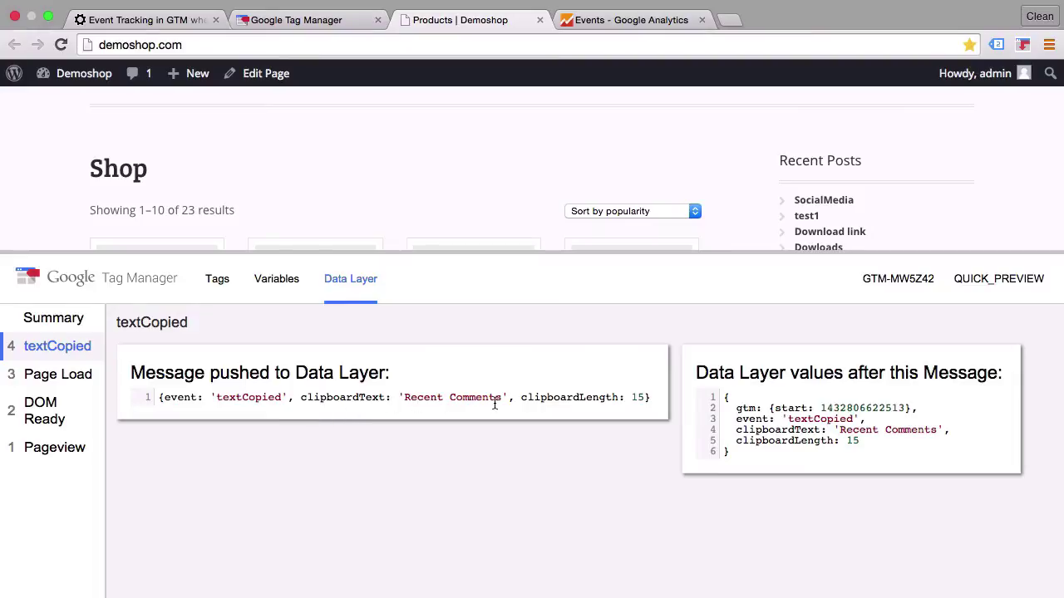
click(294, 295)
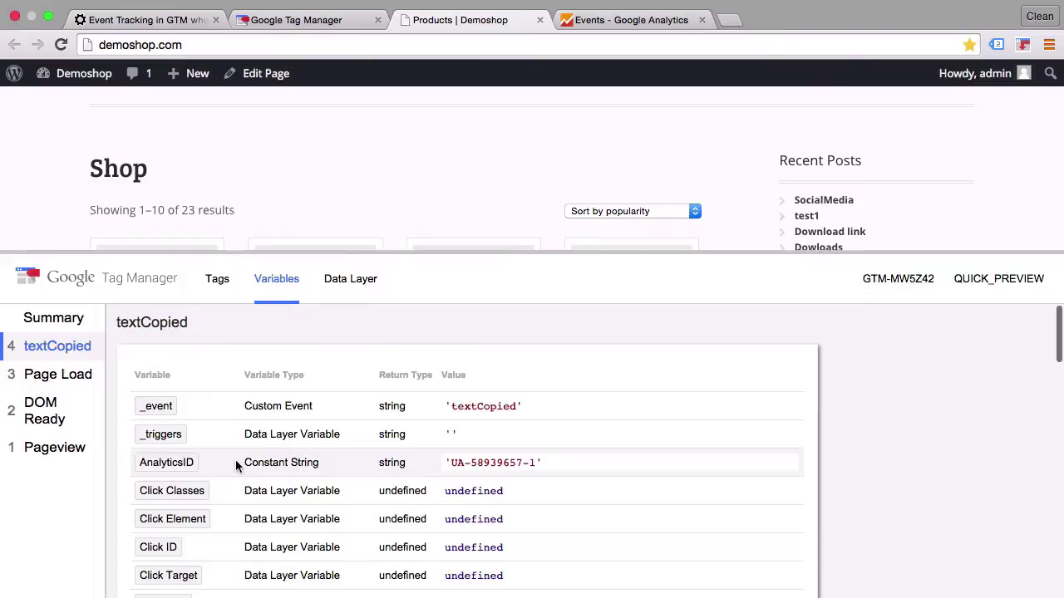
scroll(237, 463, down, 5)
scroll(235, 466, down, 2)
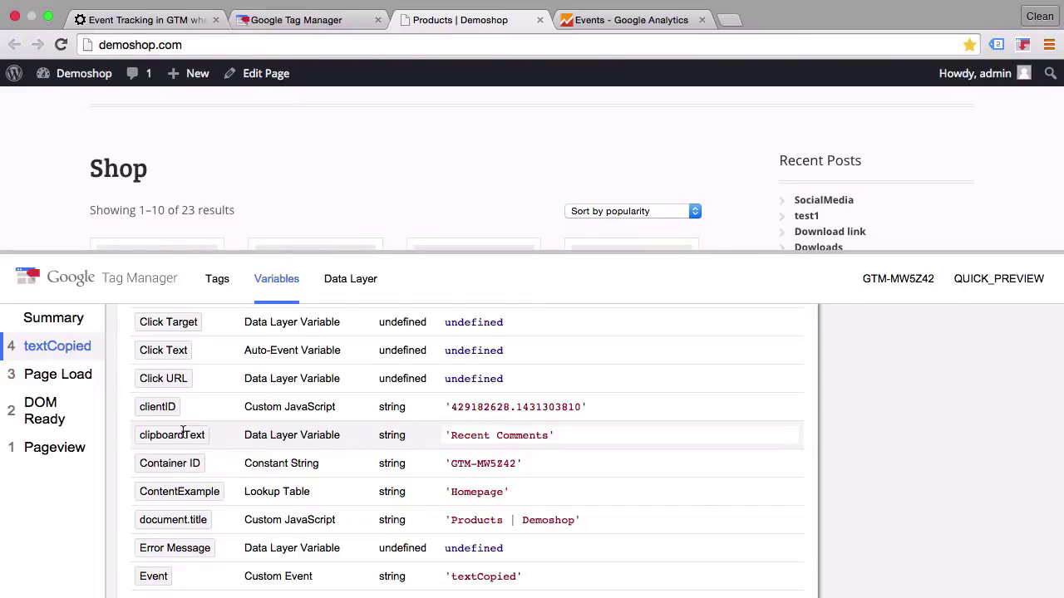
Step: Create a new tag named 'GA - Event - Copy'
click(311, 23)
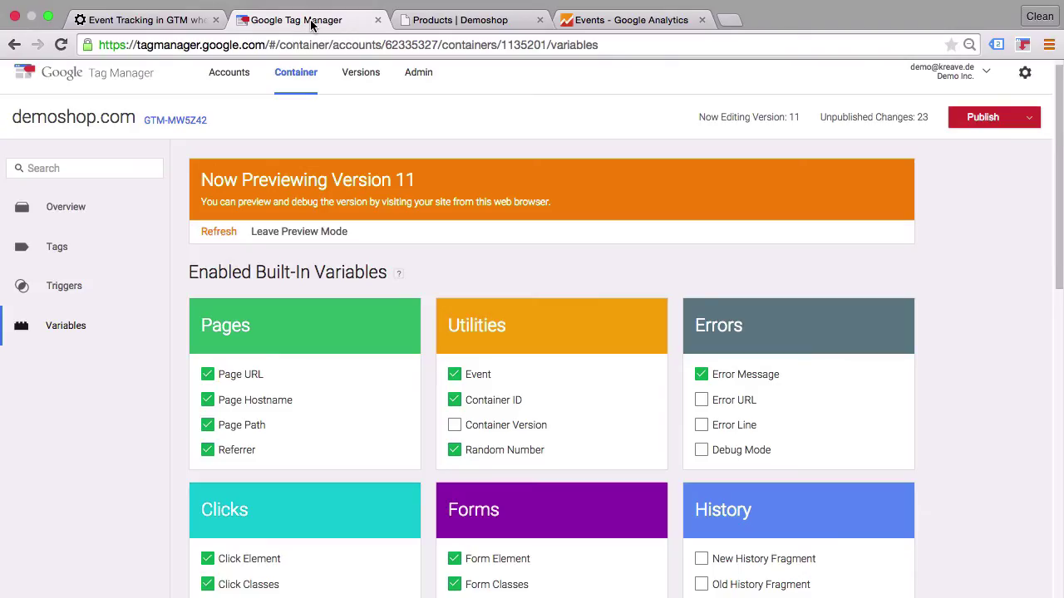
click(77, 262)
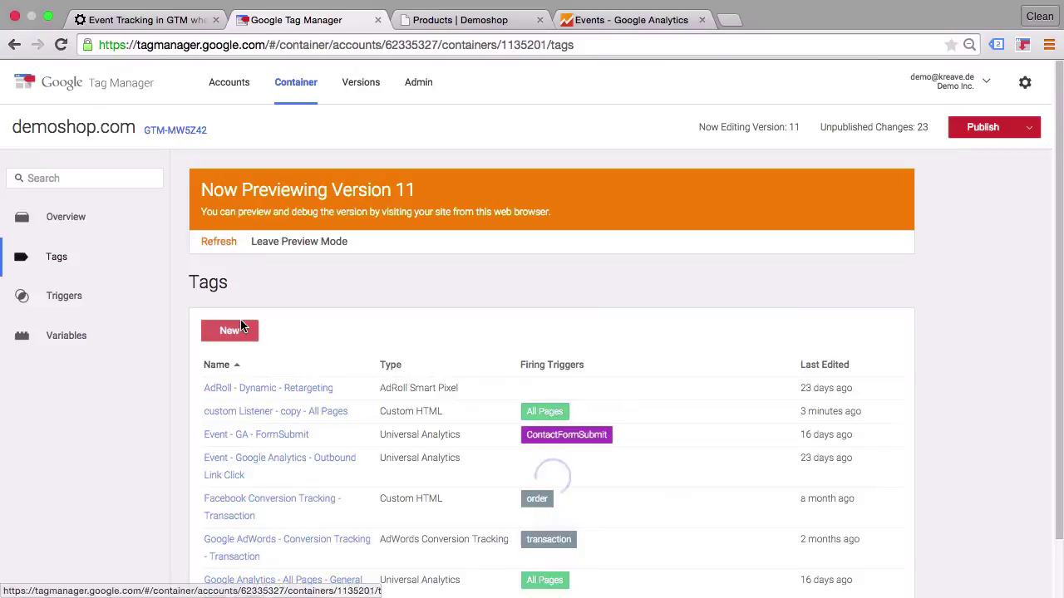
click(237, 329)
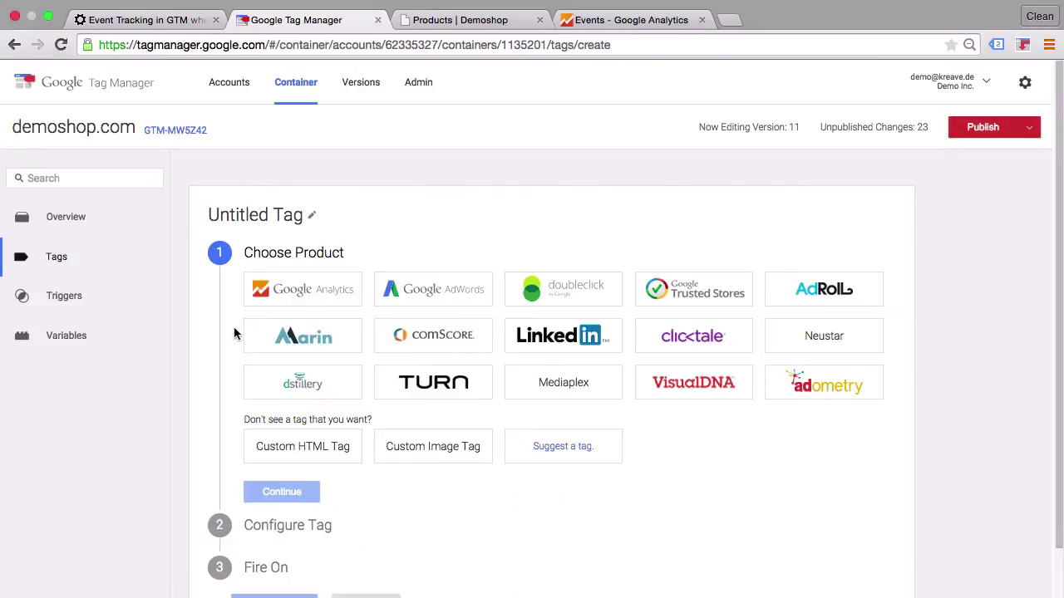
click(230, 217)
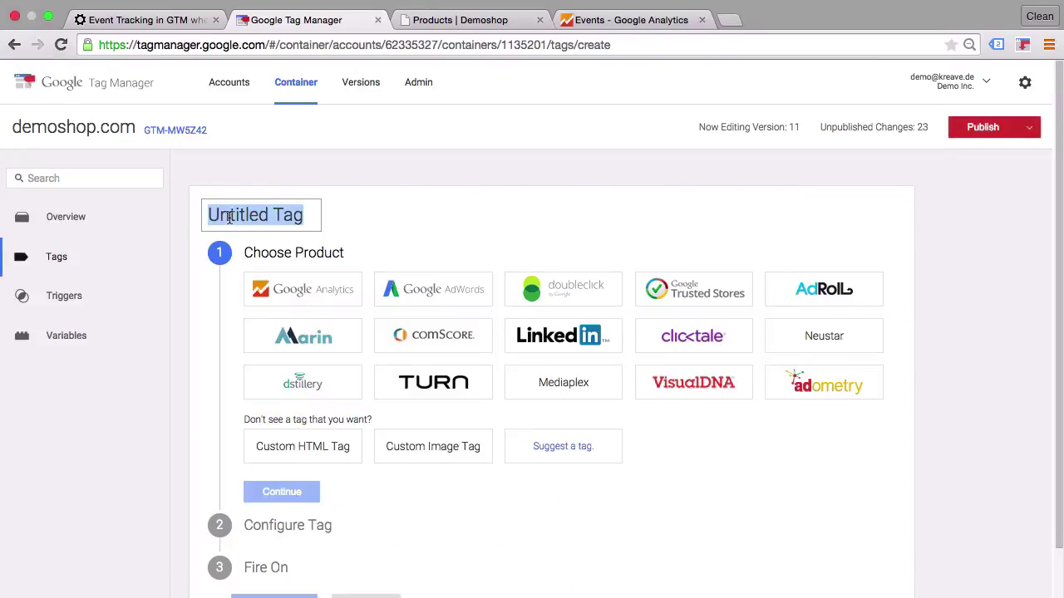
text(GA )
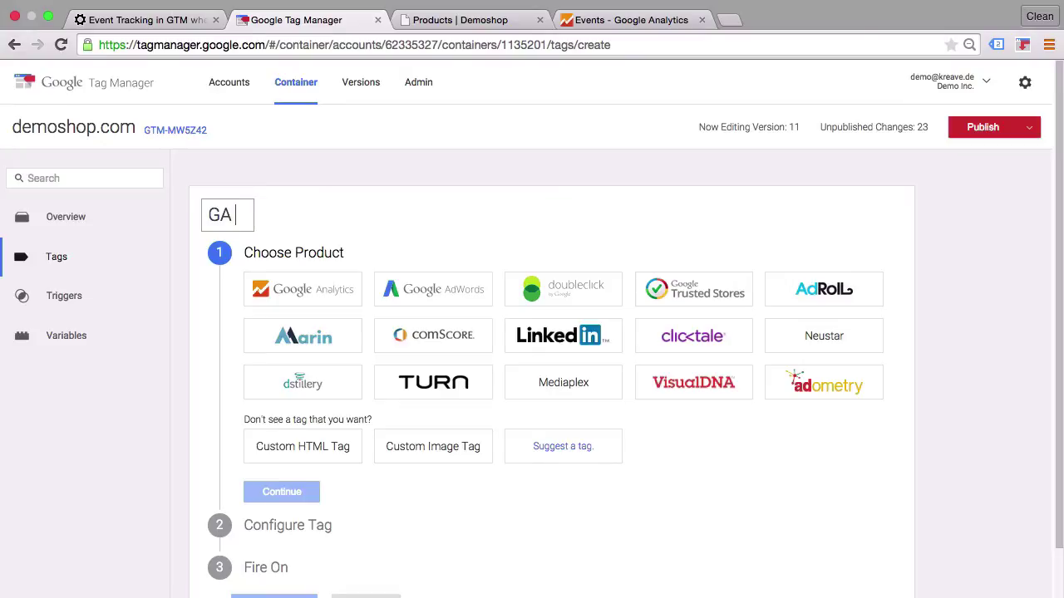
text(- Event -)
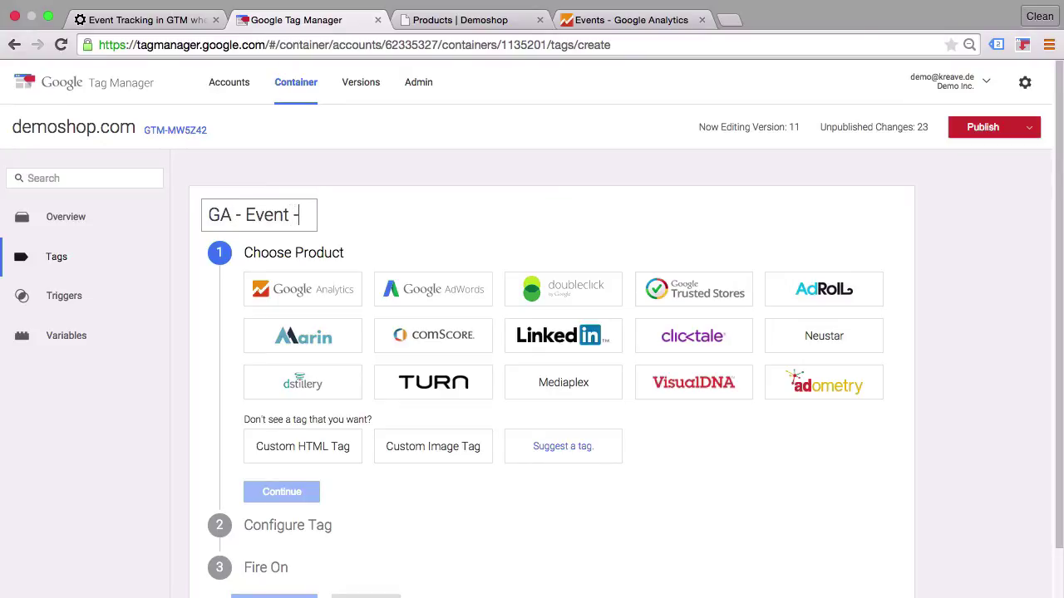
text( Copu)
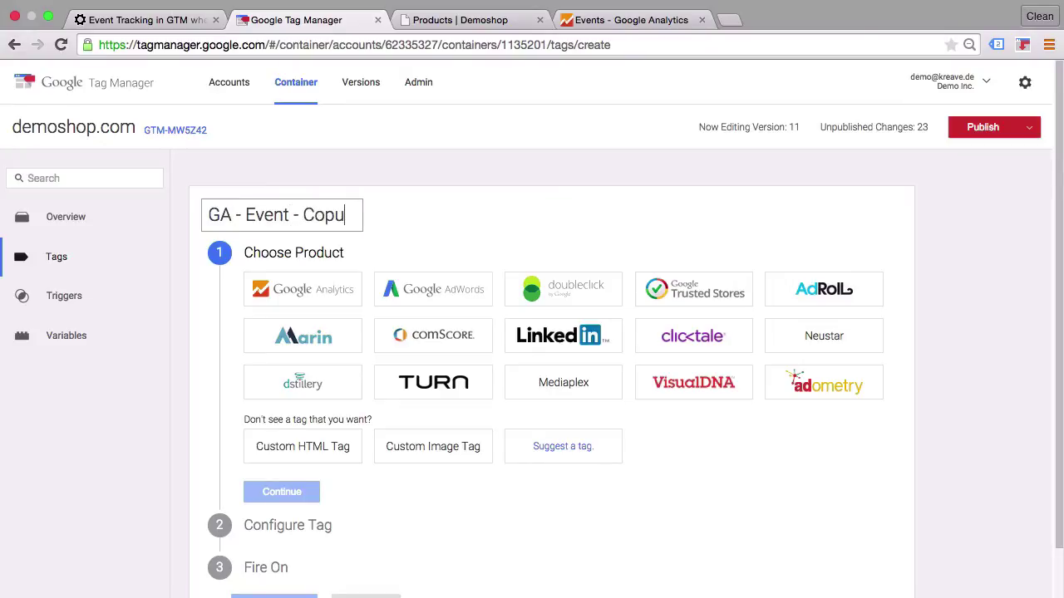
key(BackSpace)
text(y)
Step: Make it a Google Analytics Universal Analytics tag
click(330, 295)
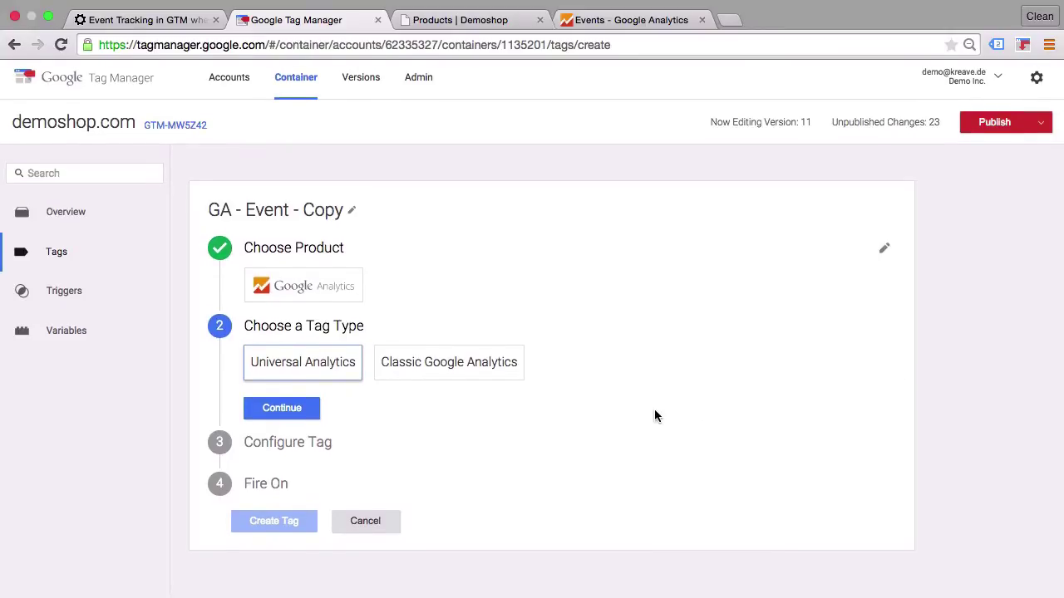
click(326, 385)
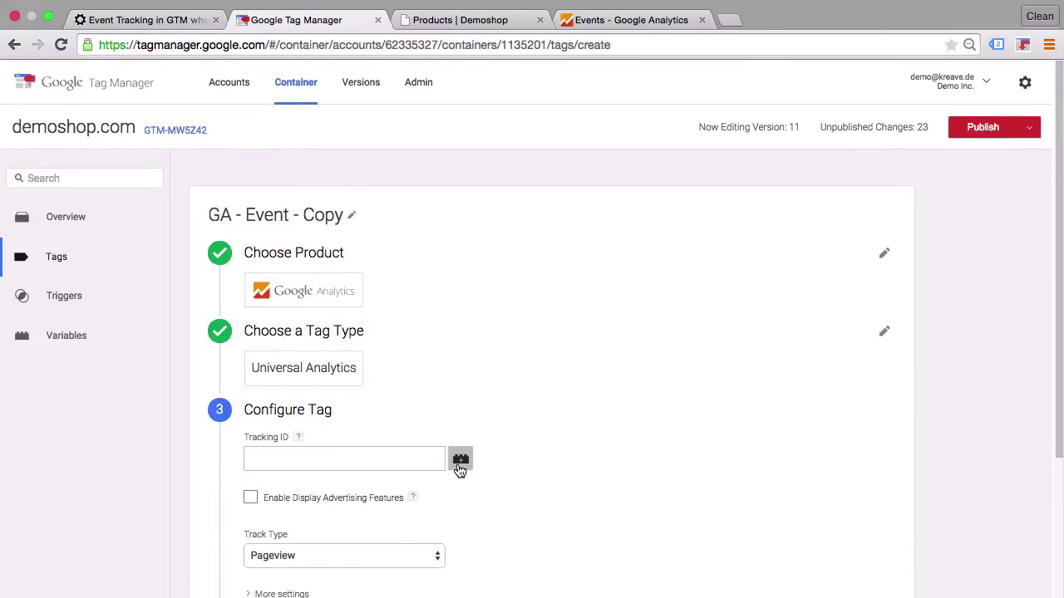
click(460, 469)
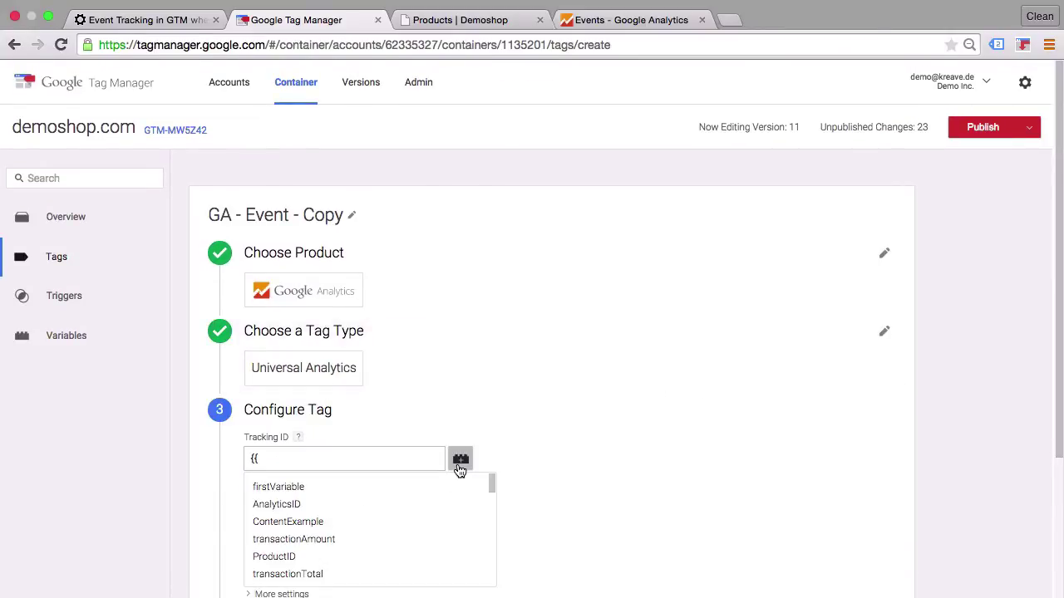
Step: Set the Tracking ID to {{AnalyticsID}} and the track type to Event
click(355, 503)
scroll(598, 489, down, 3)
scroll(601, 488, down, 2)
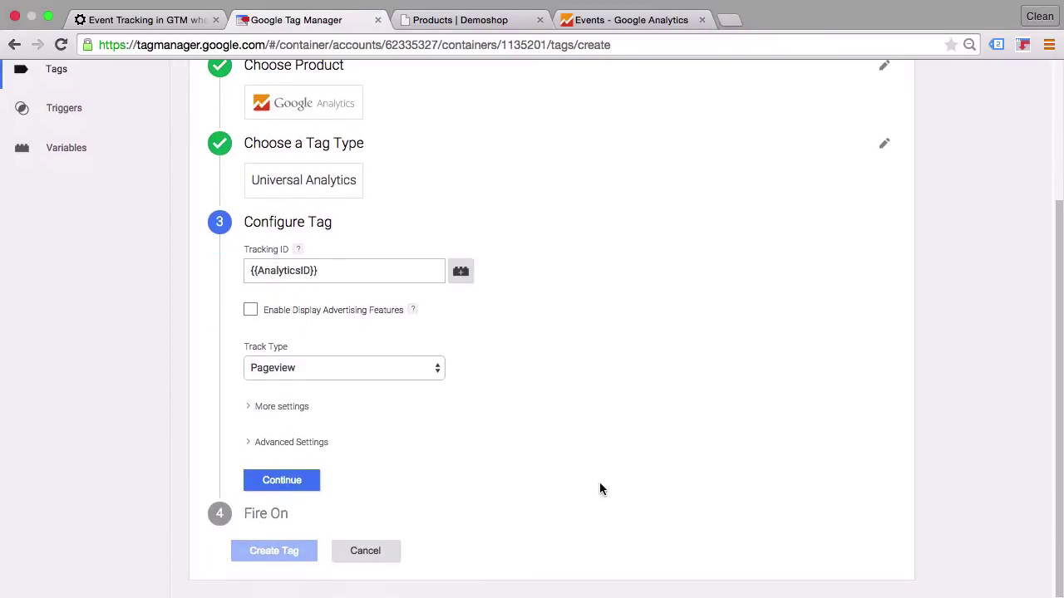
click(390, 368)
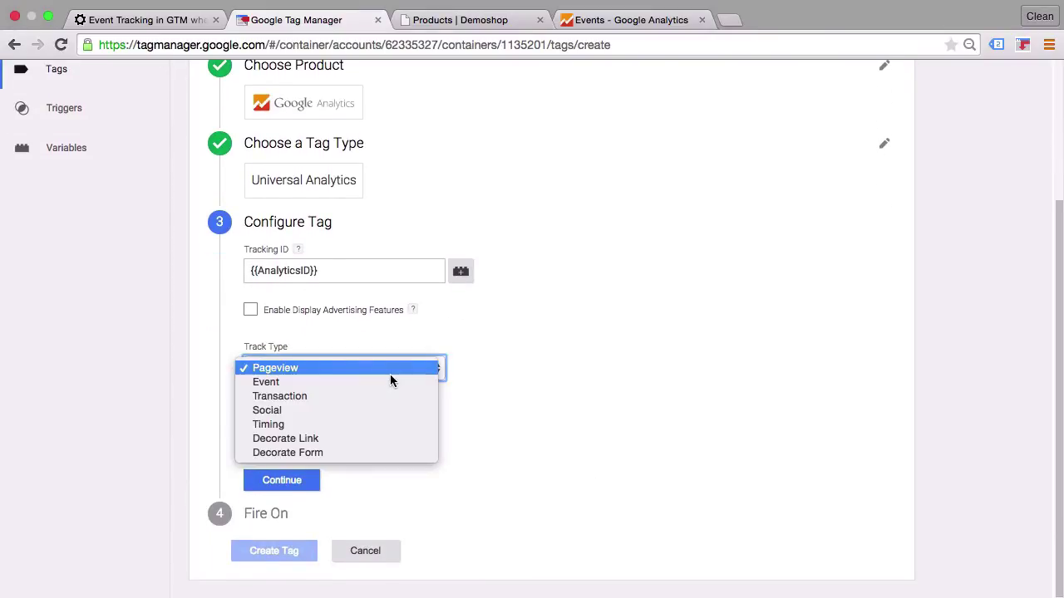
click(339, 382)
scroll(549, 379, down, 7)
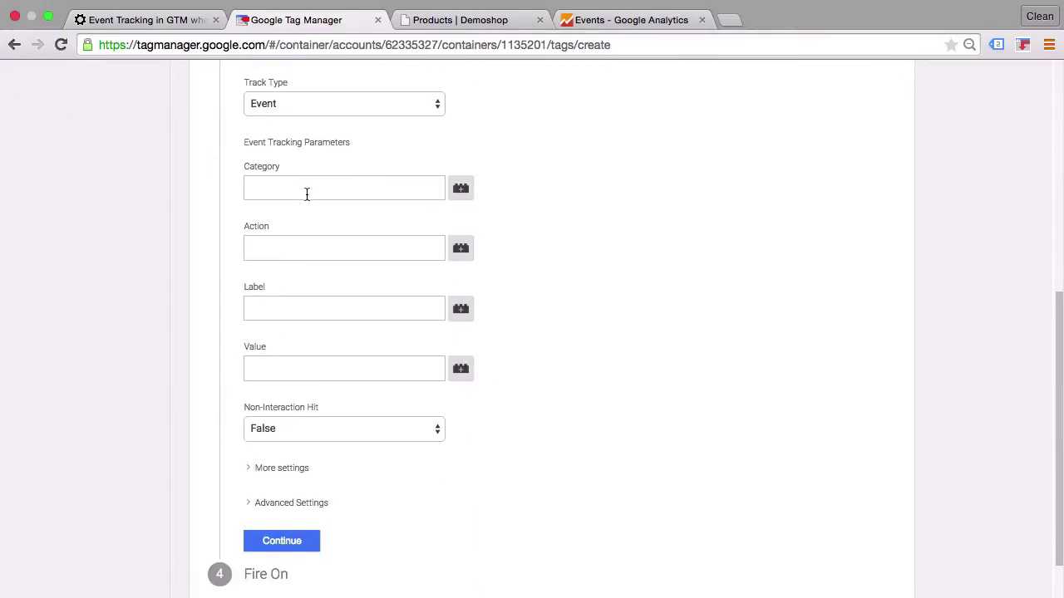
Step: Enter event Category 'Copy' and Action {{clipboardText}}
click(307, 195)
text(Copy)
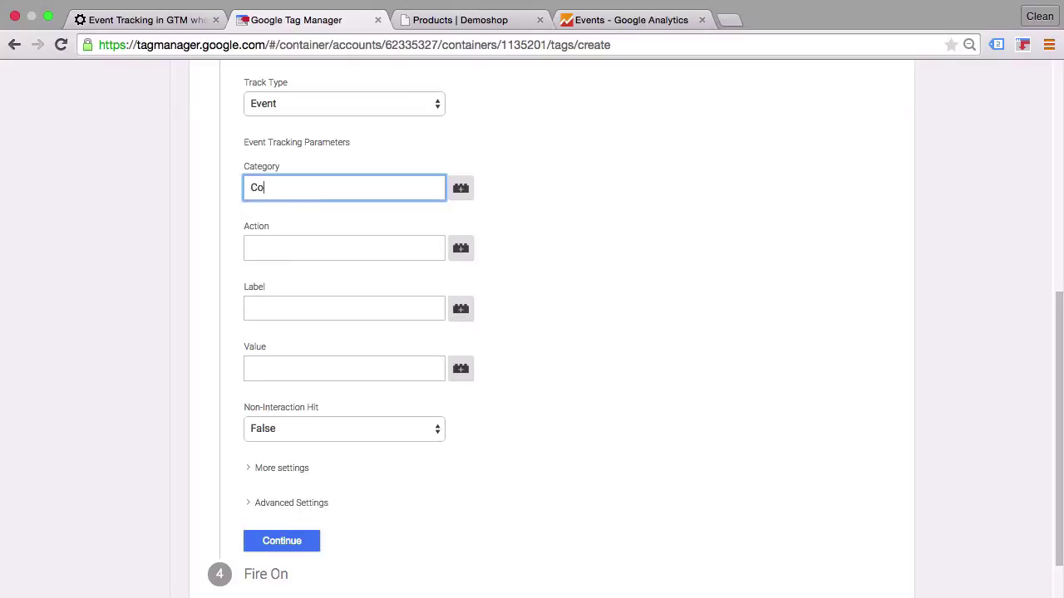
click(299, 249)
click(460, 250)
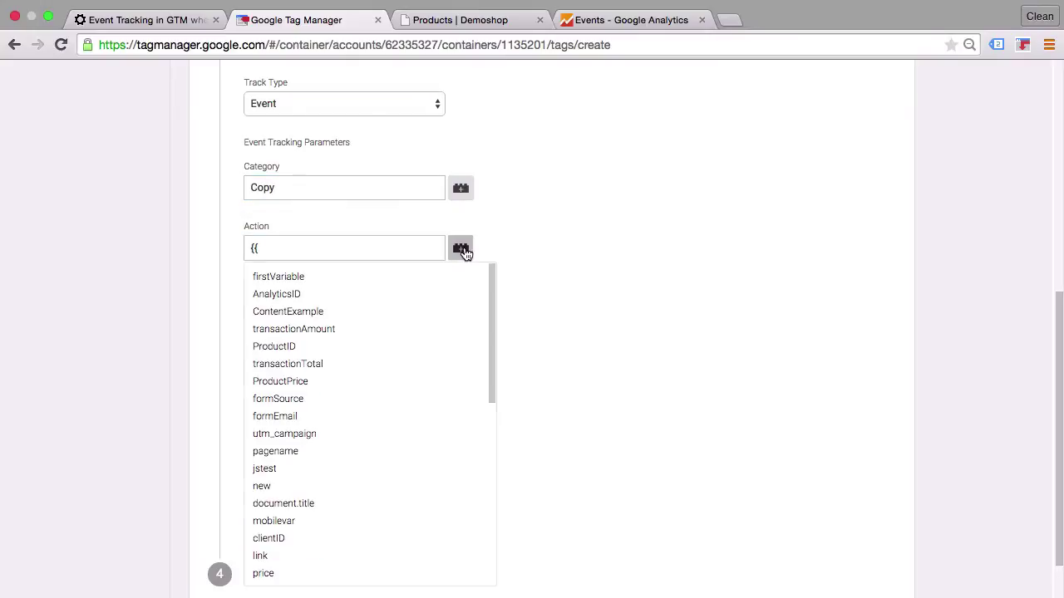
scroll(378, 337, down, 2)
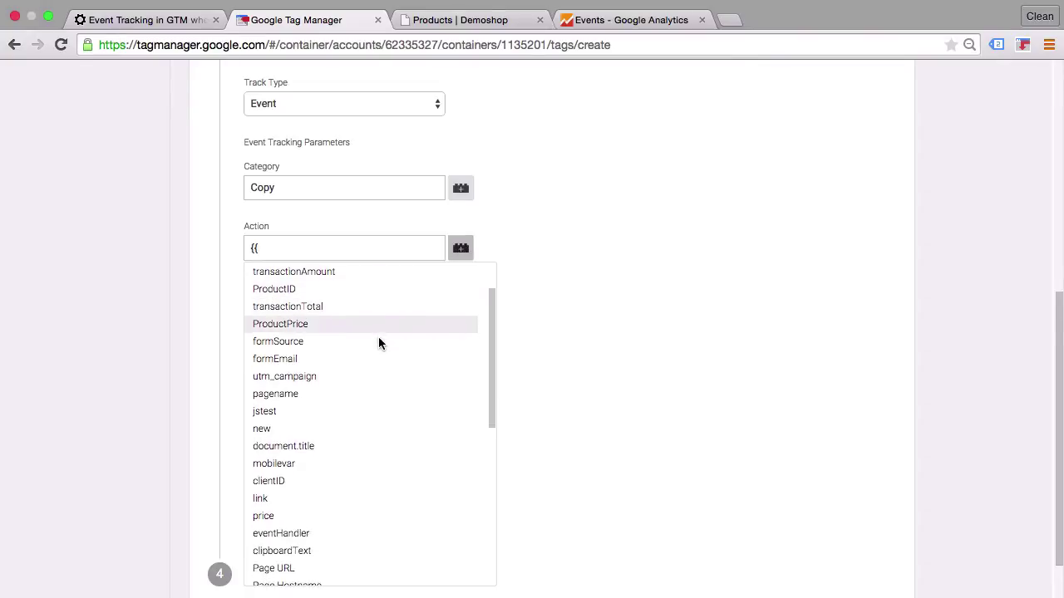
scroll(379, 337, down, 5)
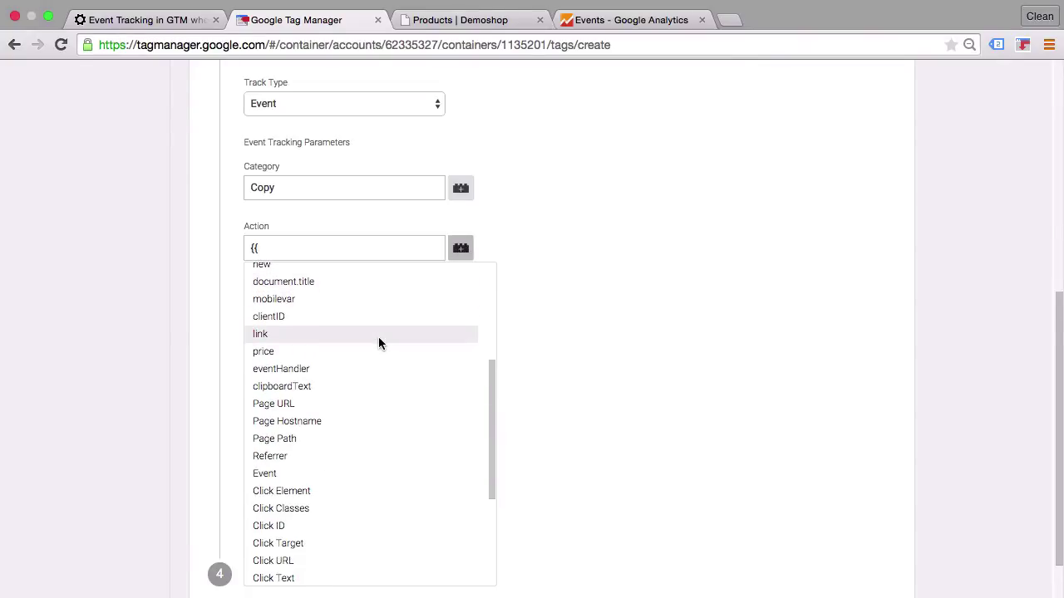
click(311, 375)
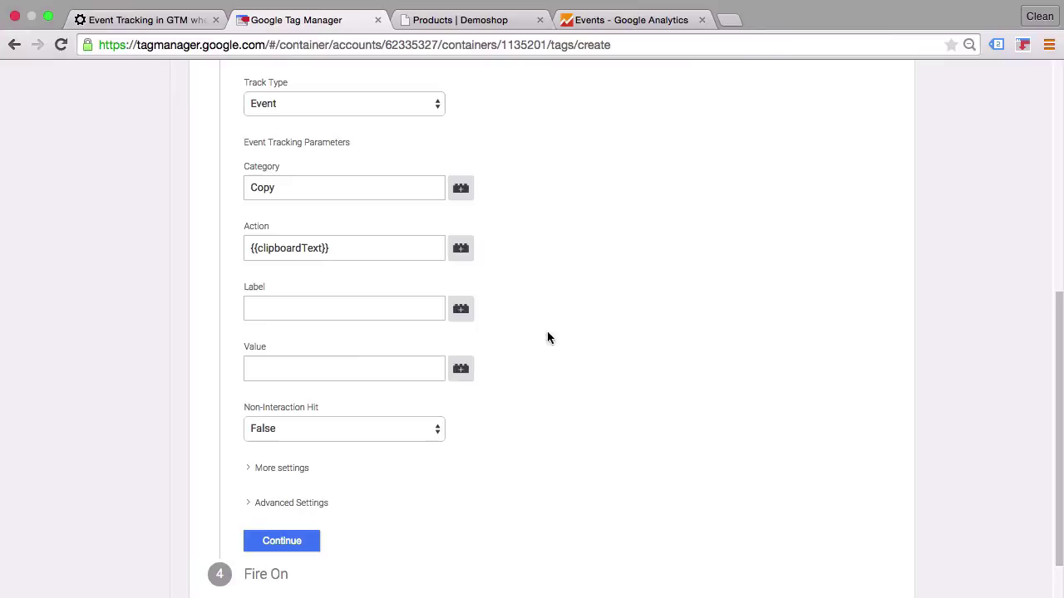
Step: Set the event Label to {{Page Path}} and confirm the tag configuration
click(418, 308)
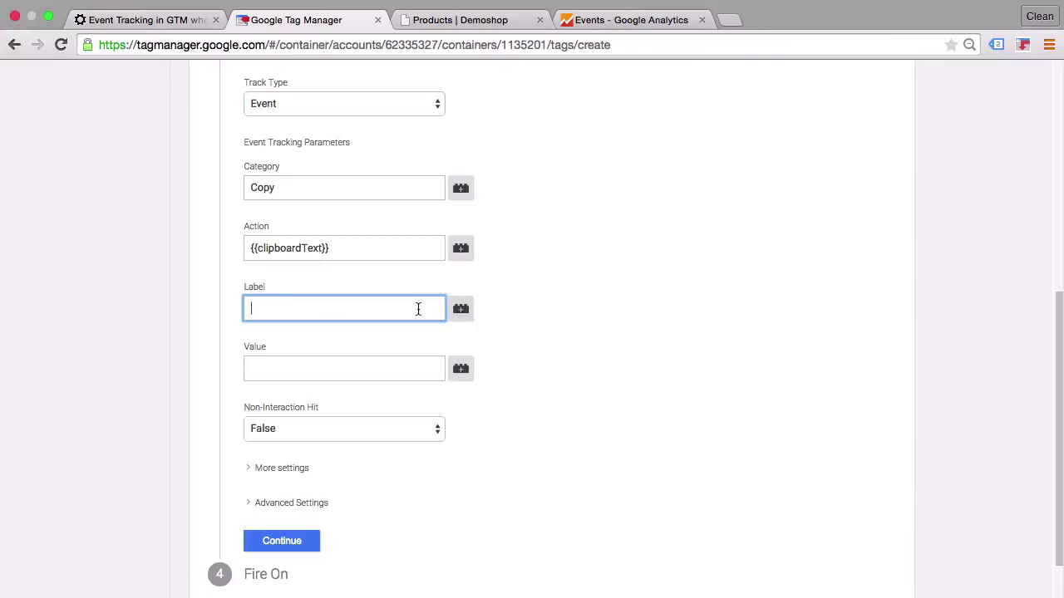
click(464, 311)
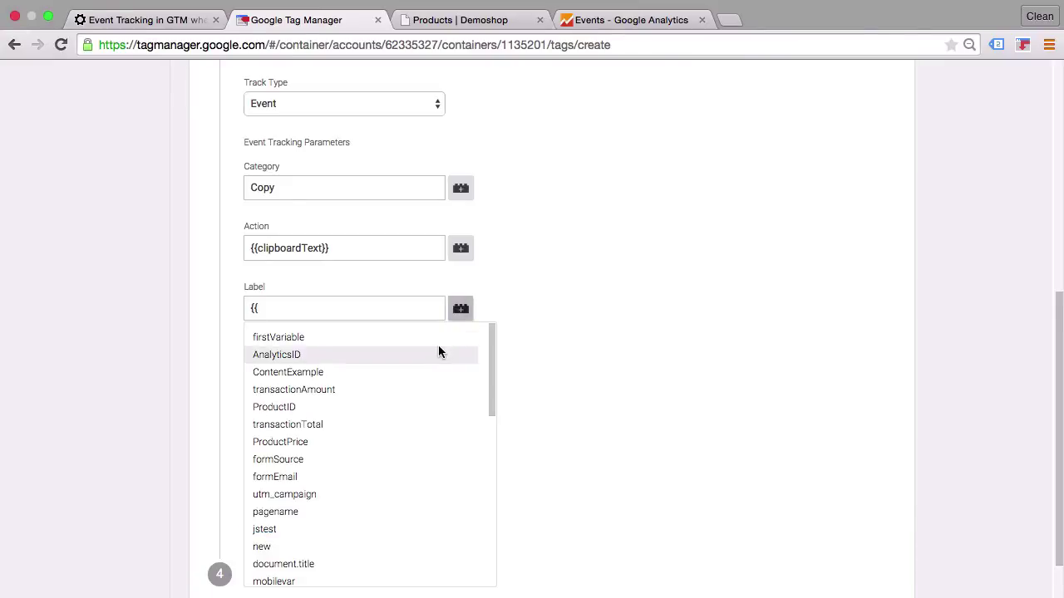
scroll(417, 420, down, 8)
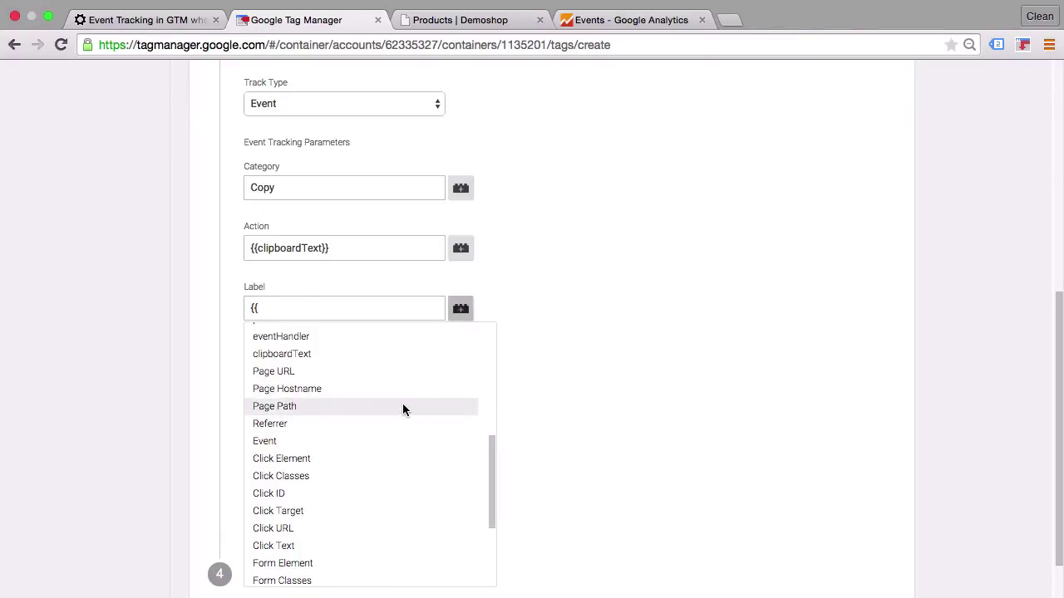
click(402, 407)
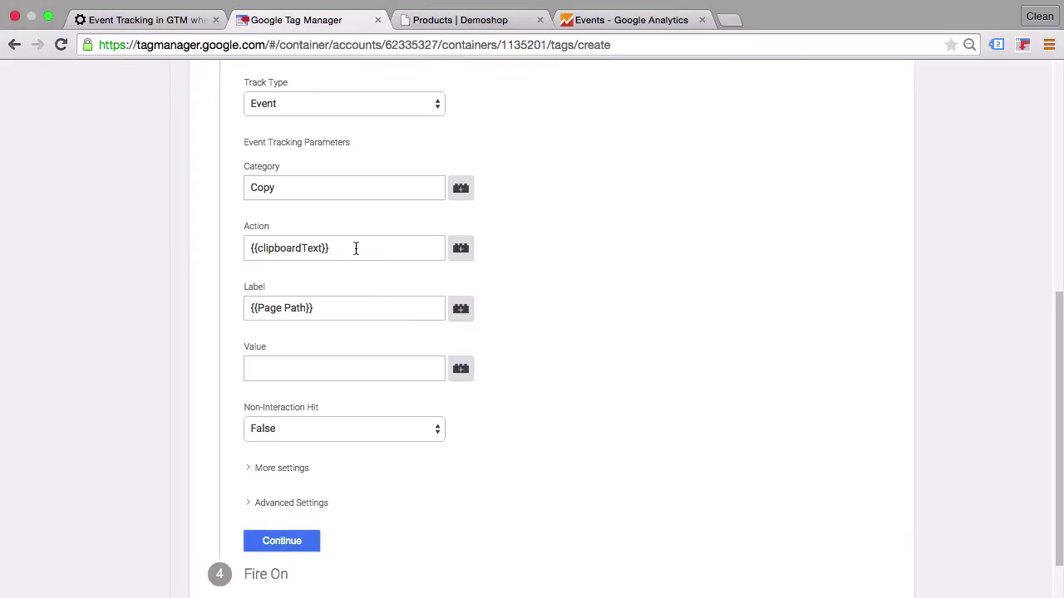
scroll(201, 297, down, 2)
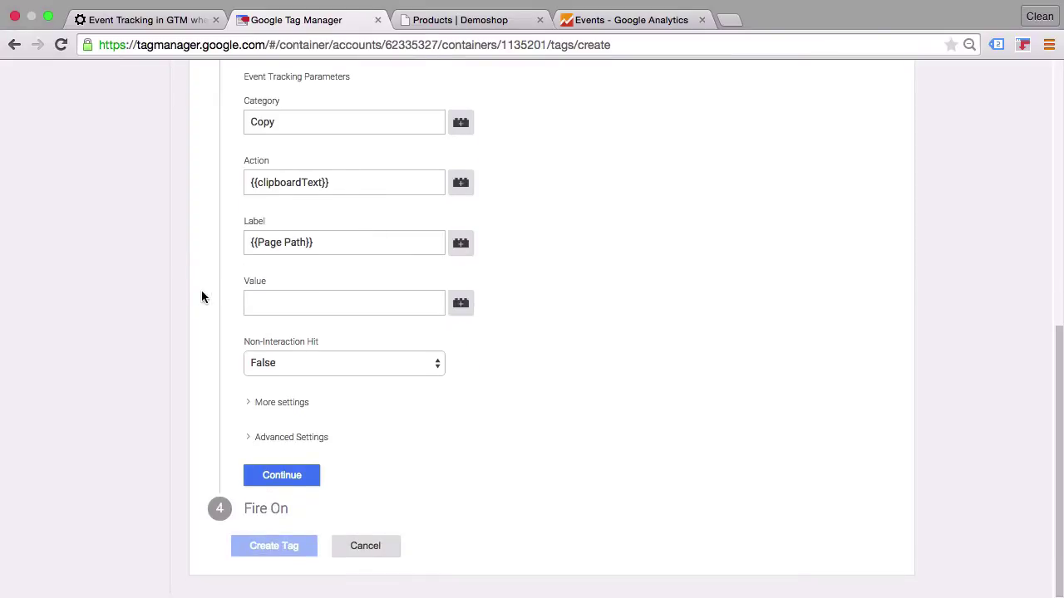
click(304, 491)
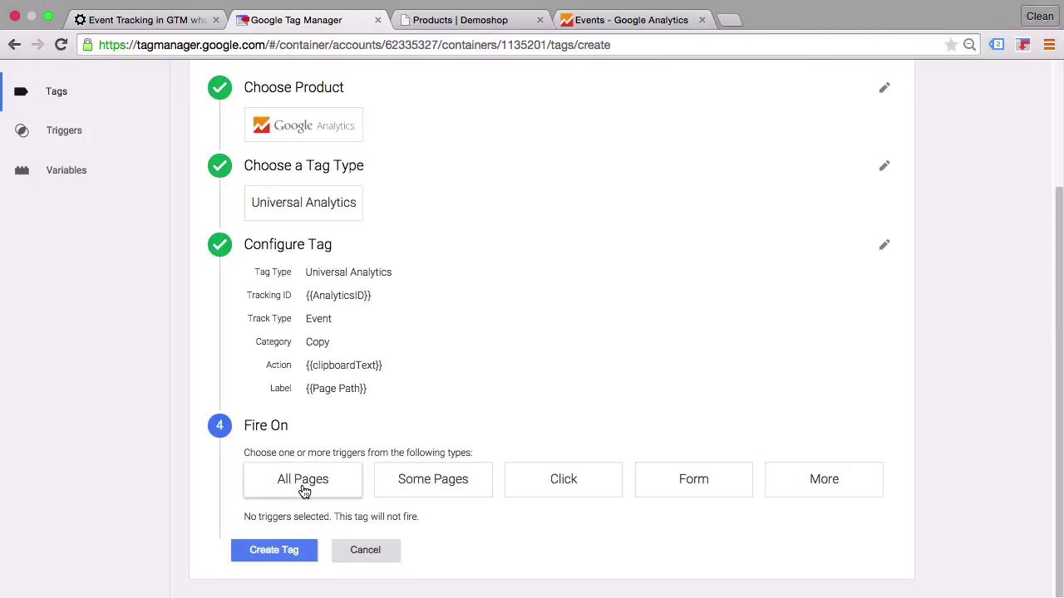
Step: Start a new trigger and check the textCopied event's data layer values in the preview
click(829, 501)
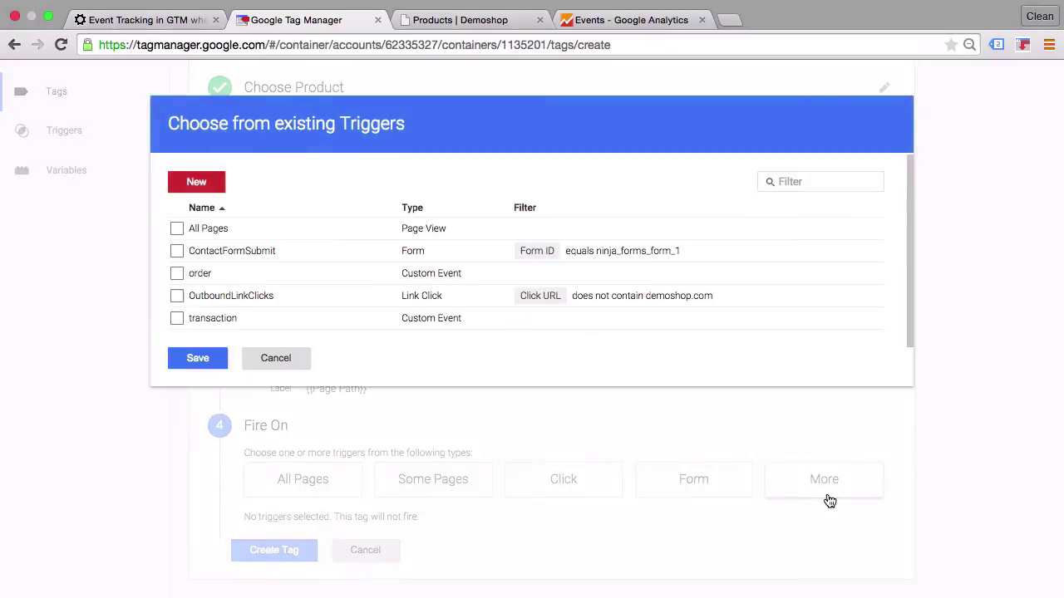
click(196, 181)
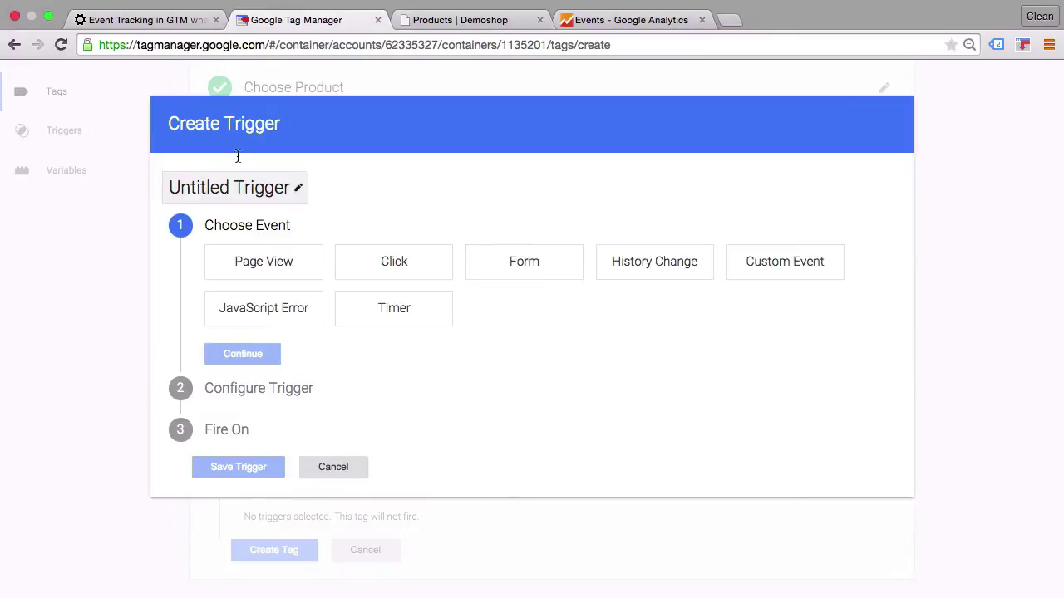
click(479, 25)
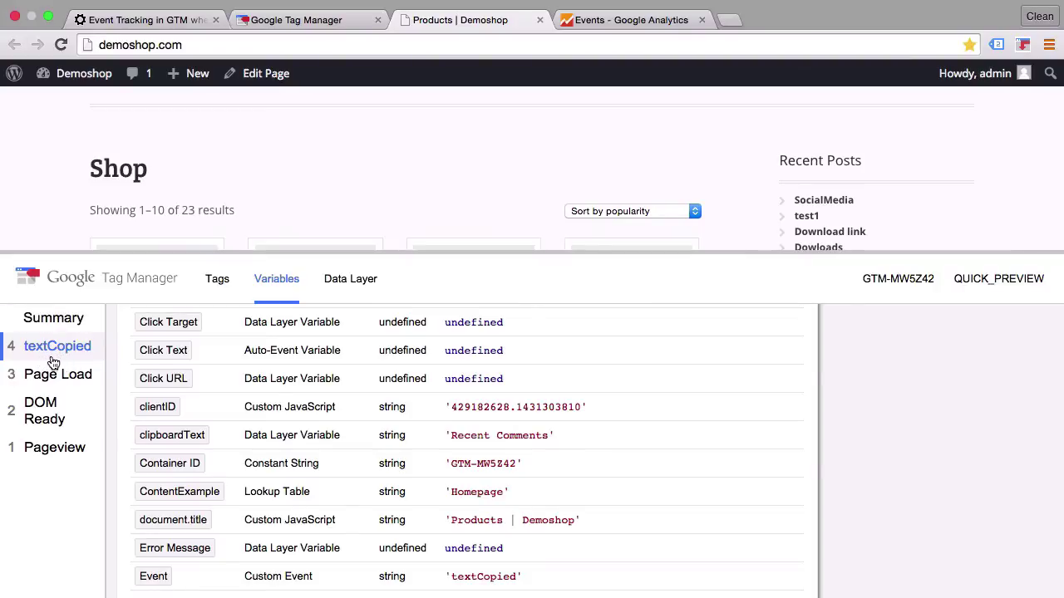
click(347, 293)
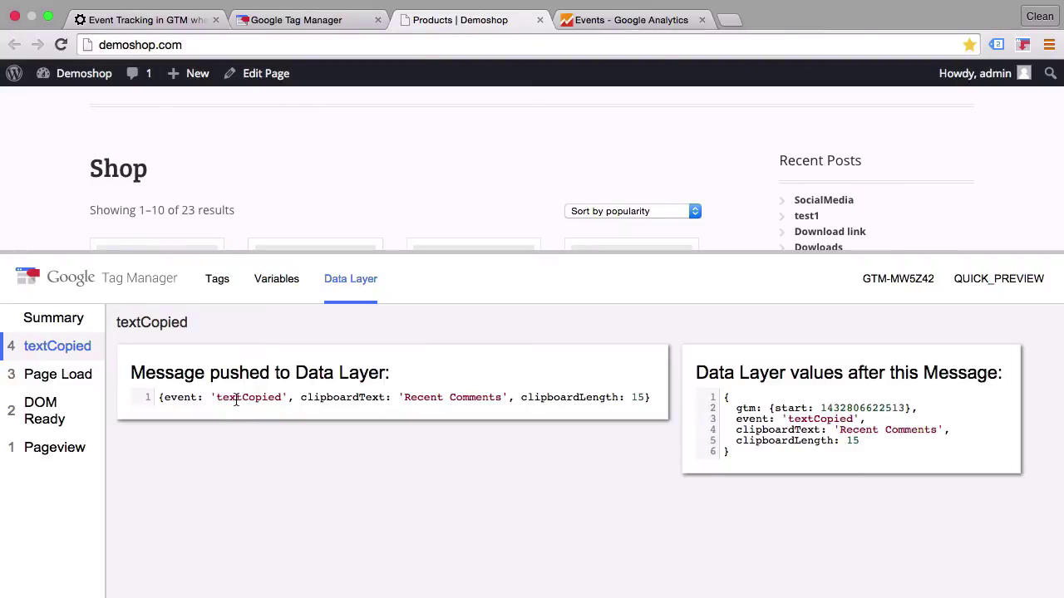
click(301, 21)
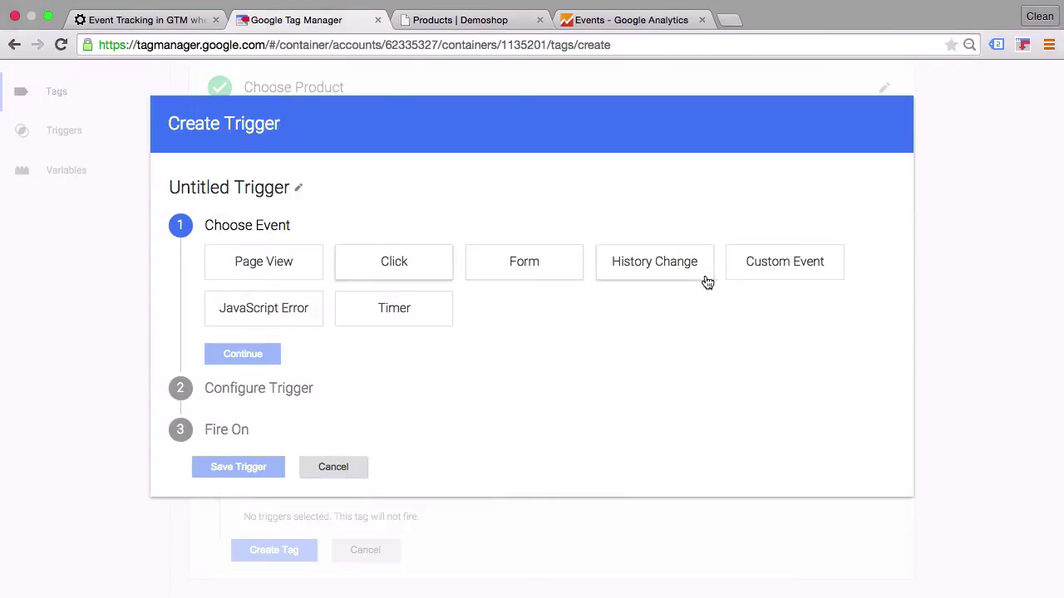
Step: Add a Custom Event trigger named textCopied, save the GA - Event - Copy tag, and refresh the preview
click(759, 275)
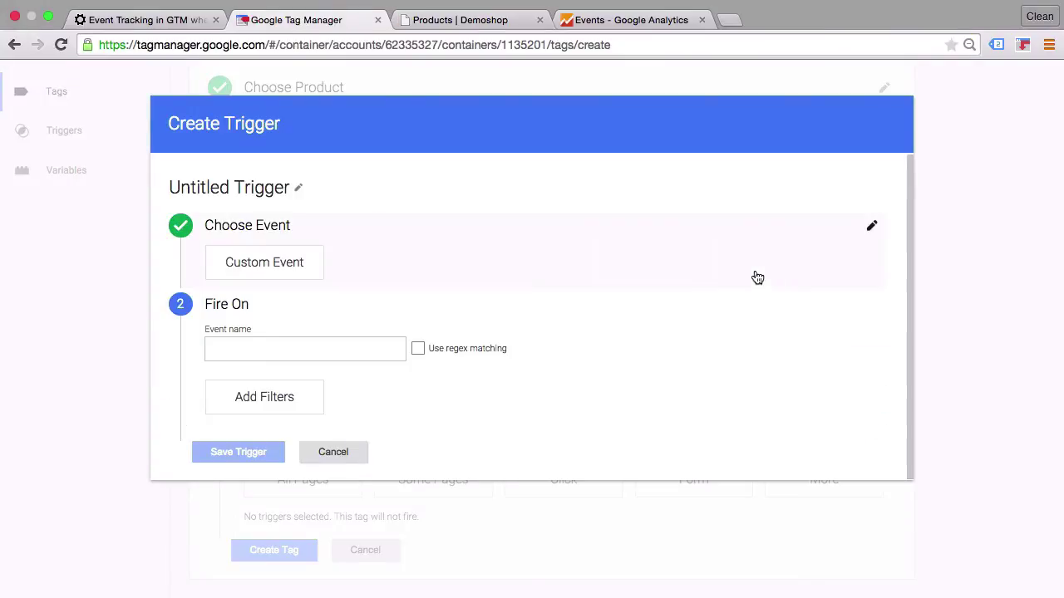
click(252, 350)
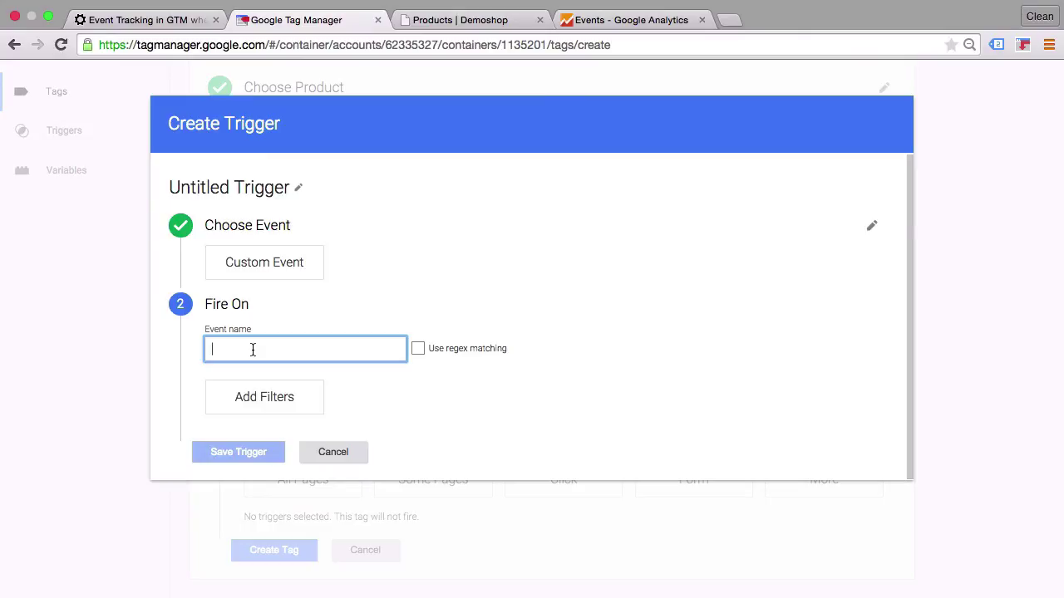
text(text)
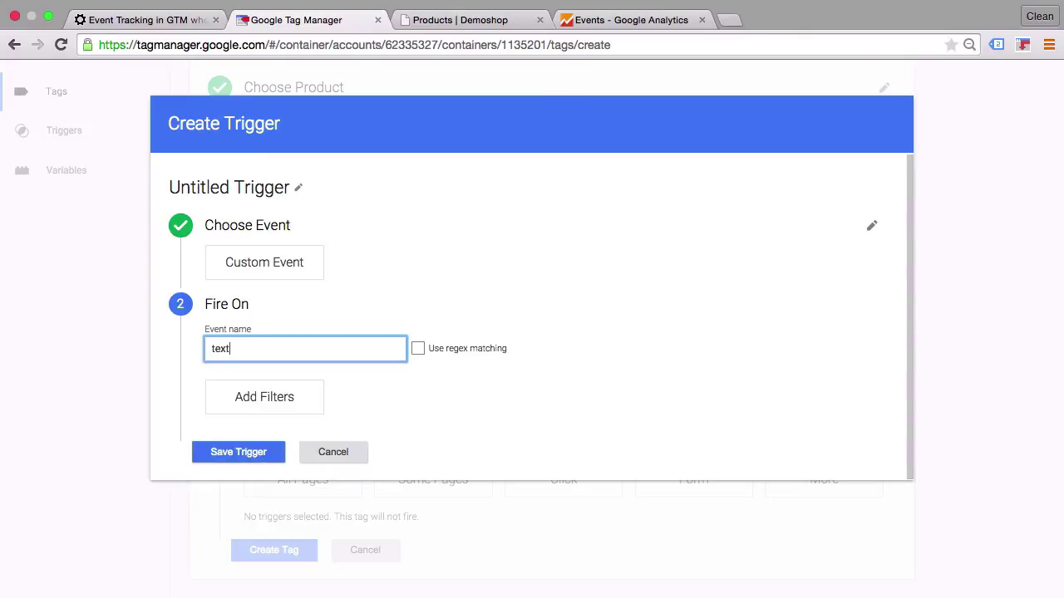
text(Copied)
key(Home)
key(ctrl+a)
key(ctrl+c)
click(223, 187)
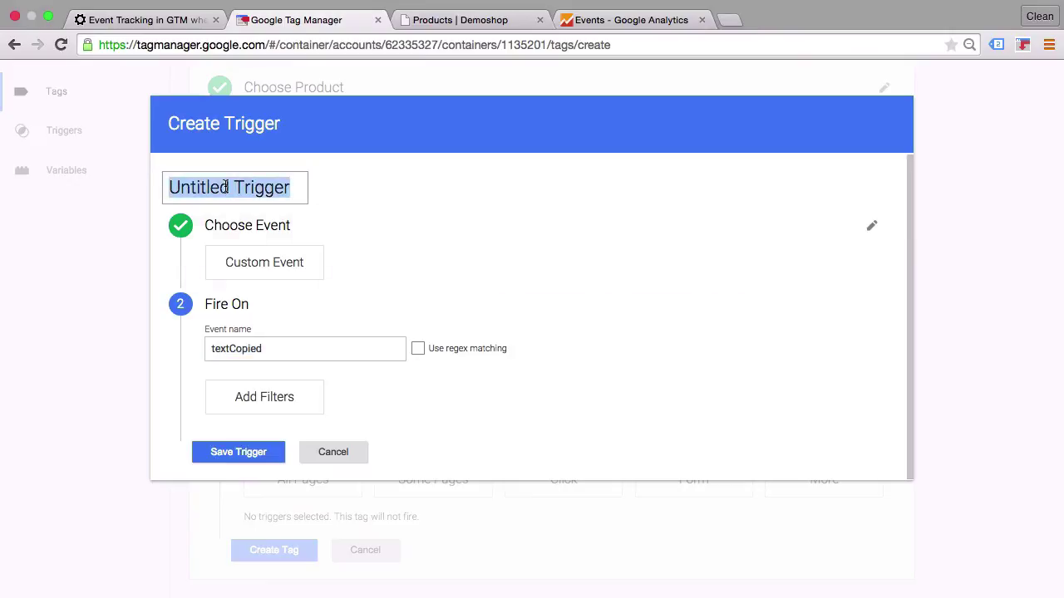
key(ctrl+v)
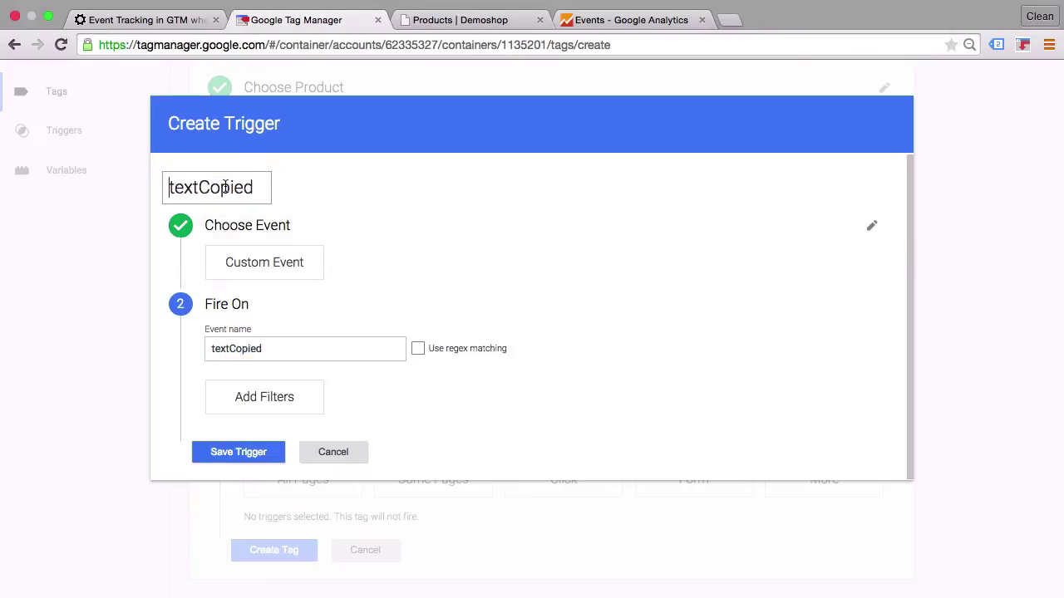
click(170, 382)
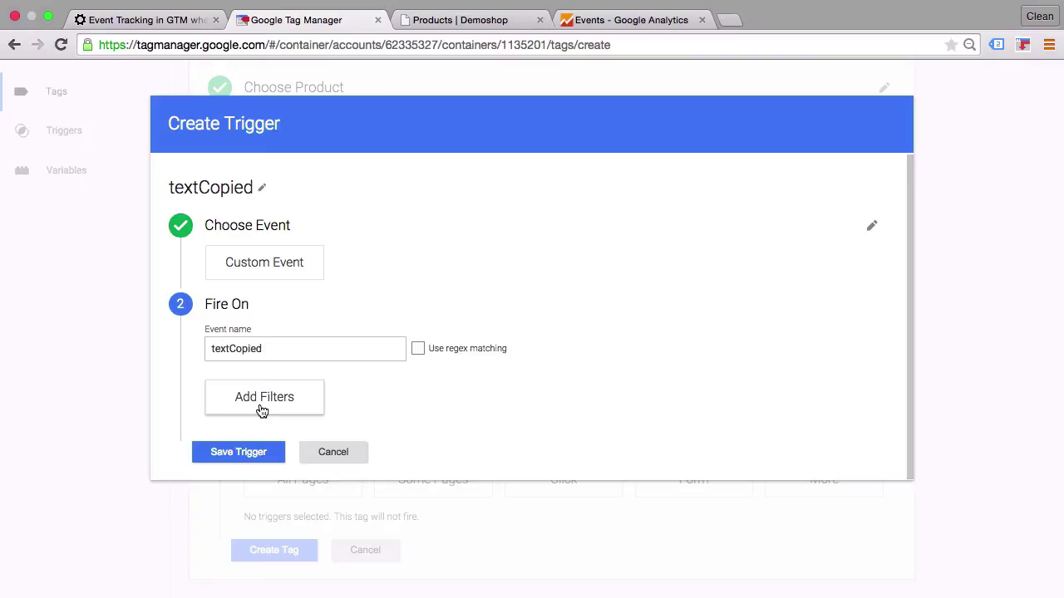
click(216, 456)
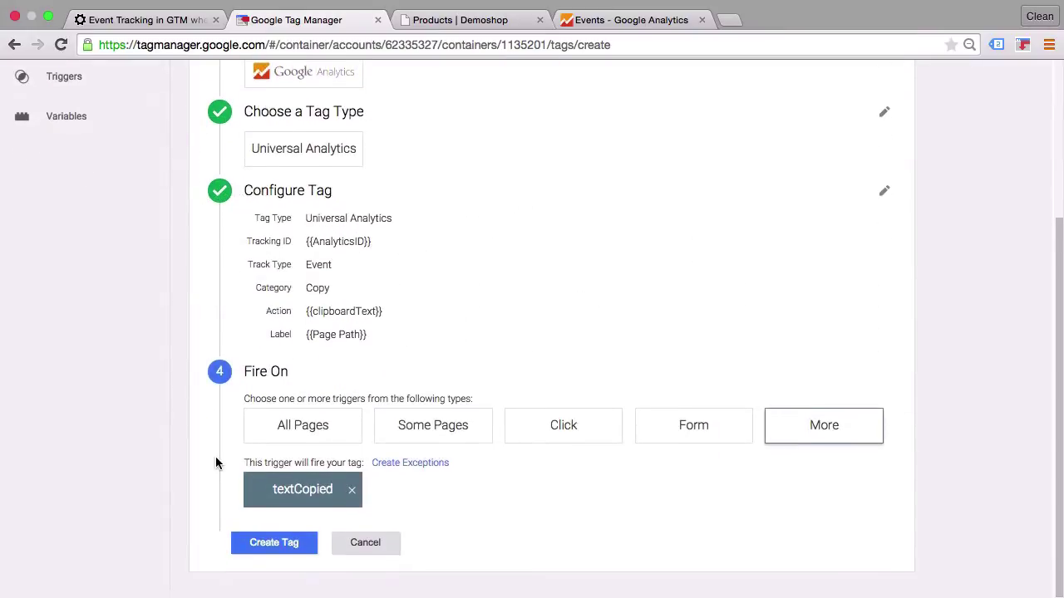
click(262, 551)
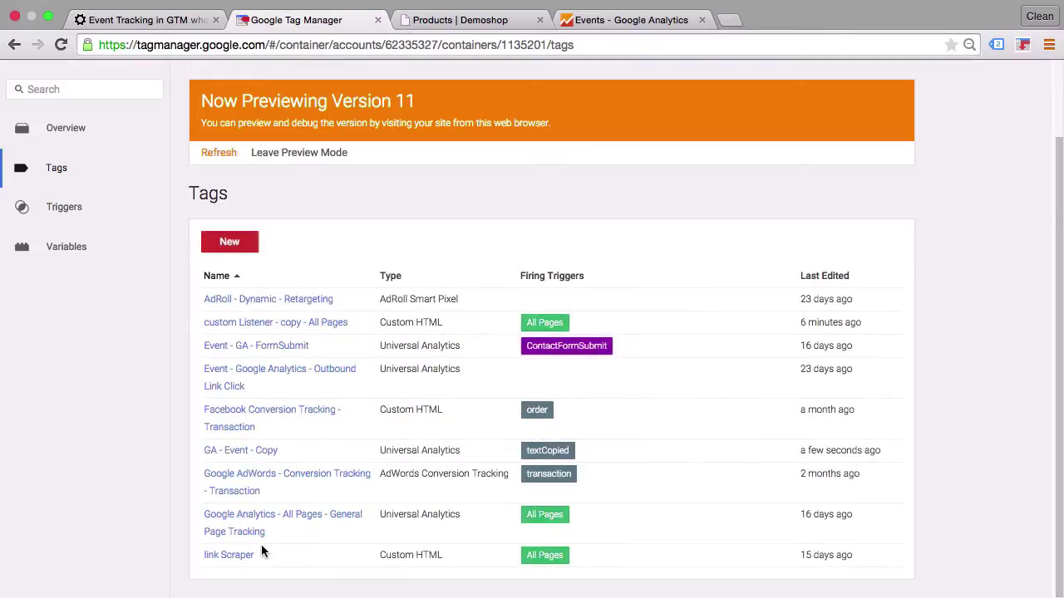
click(218, 154)
Step: Reload the shop page and copy the text 'Showing 1–10 of 23 results'
click(436, 21)
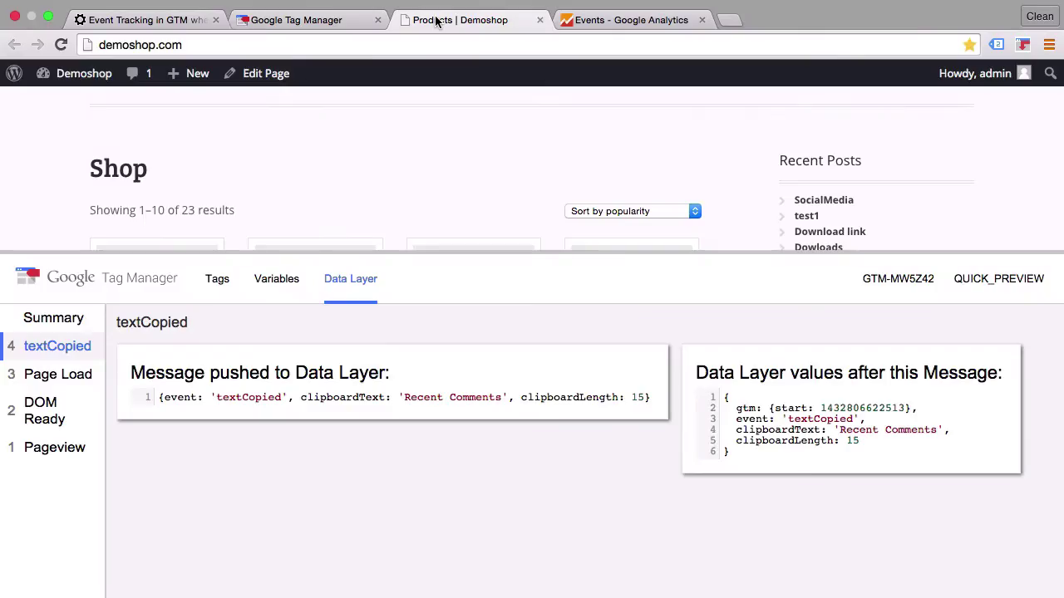
key(super+r)
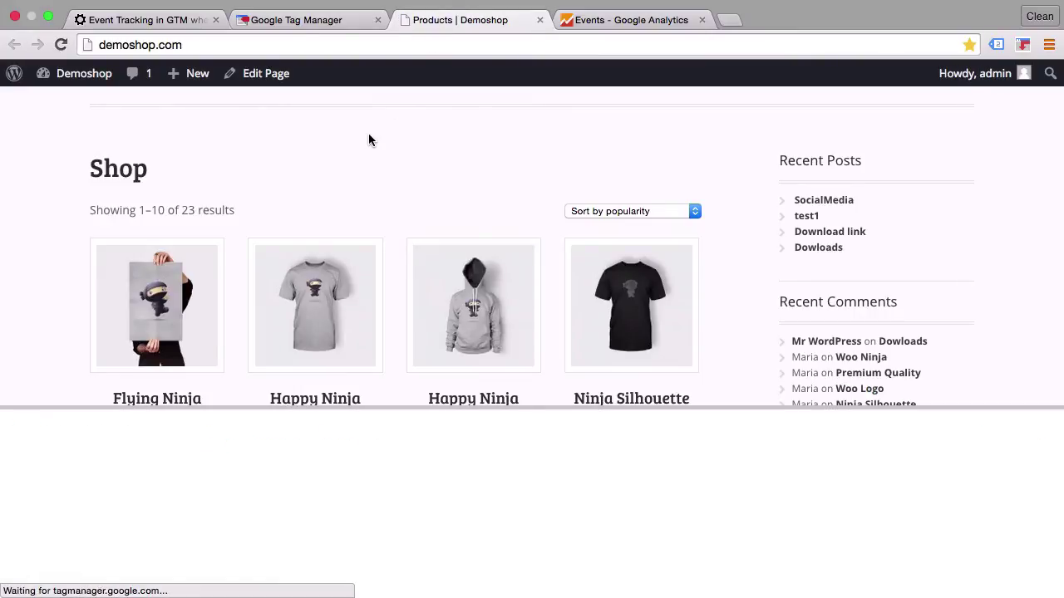
drag(248, 208, 89, 209)
right_click(106, 208)
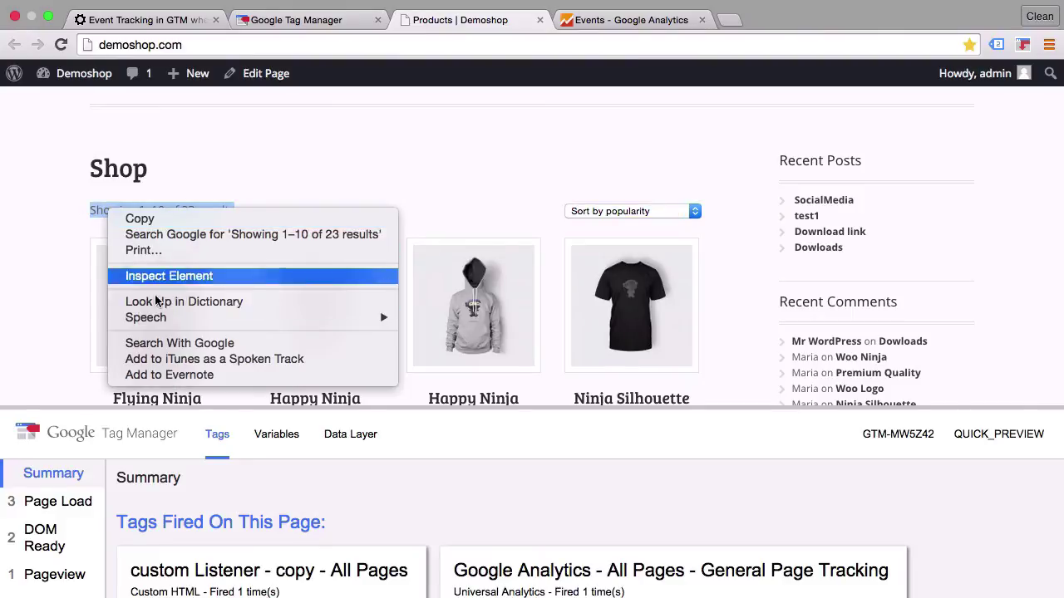
click(140, 219)
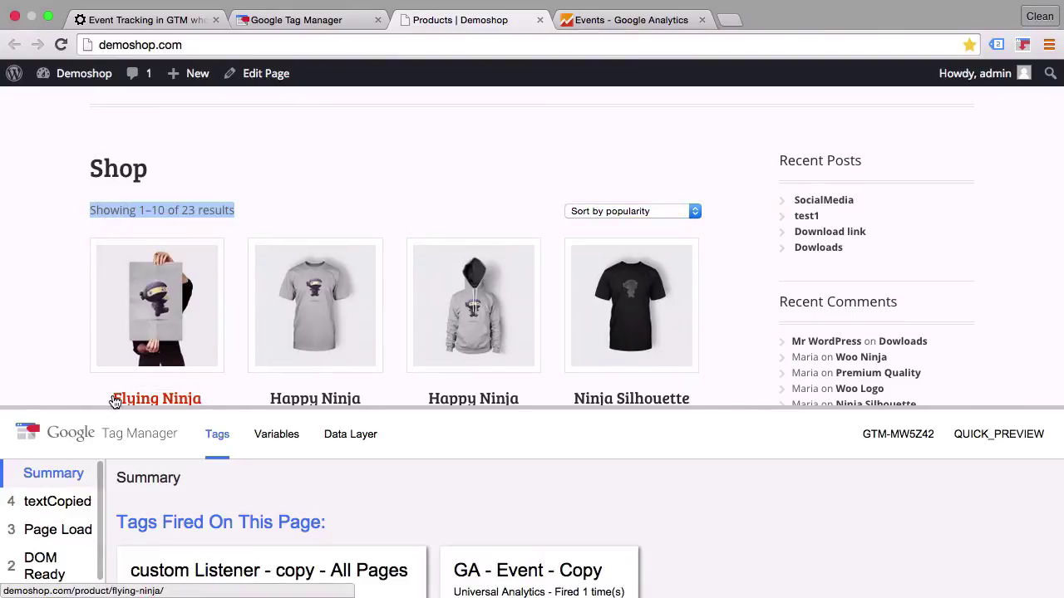
Step: Confirm GA - Event - Copy fired on textCopied with Event Action 'Showing 1–10 of 23 results'
drag(84, 408, 105, 253)
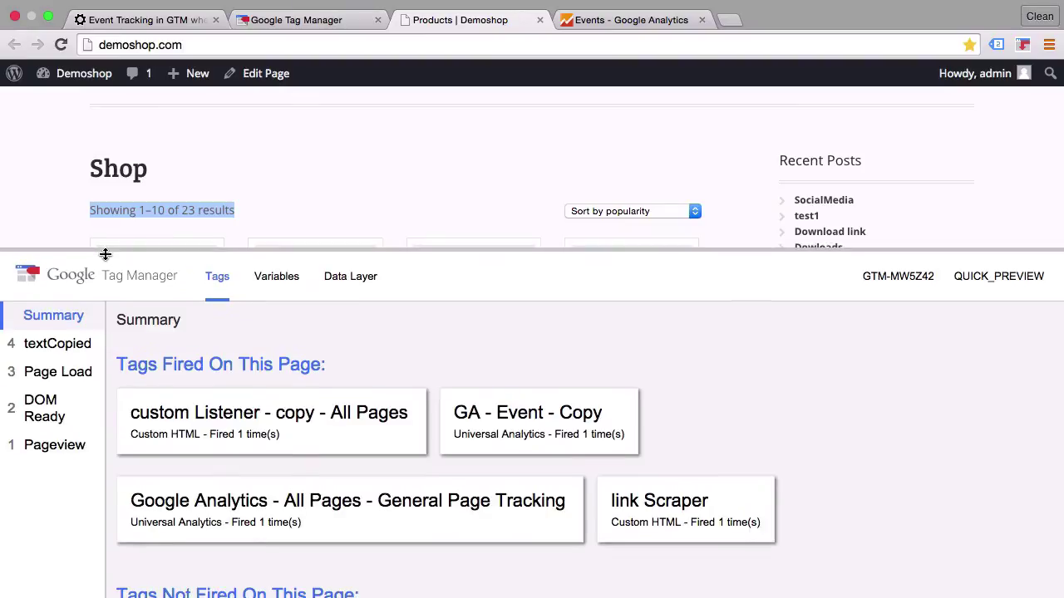
click(63, 344)
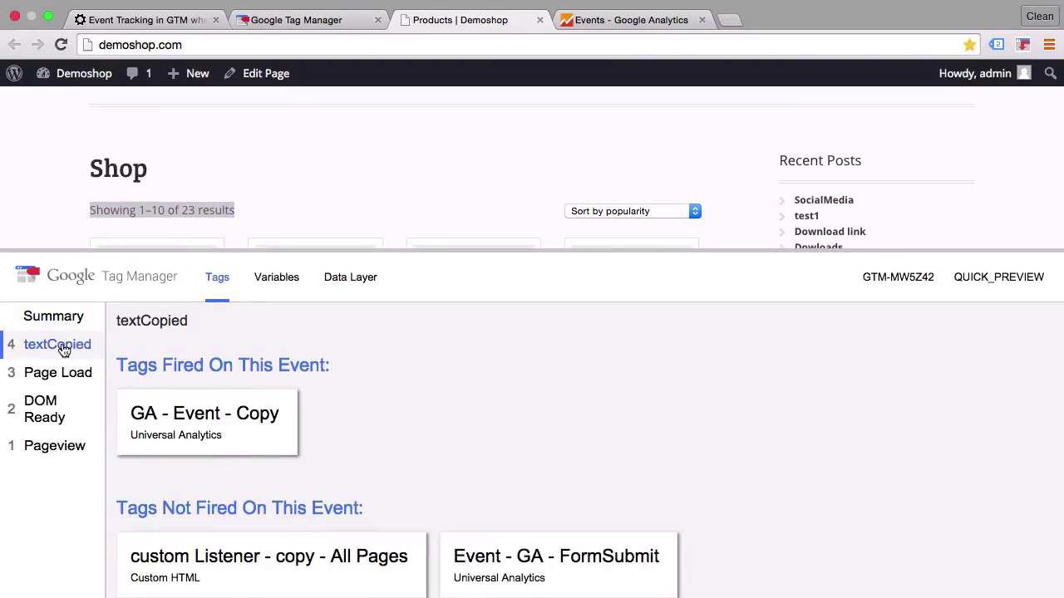
click(210, 454)
scroll(513, 432, down, 3)
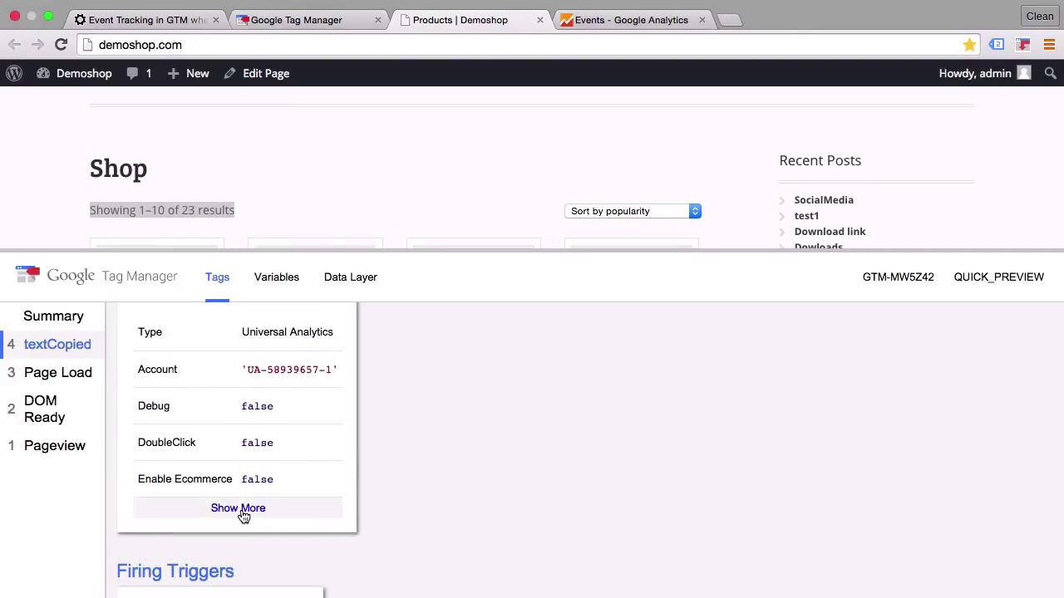
click(243, 510)
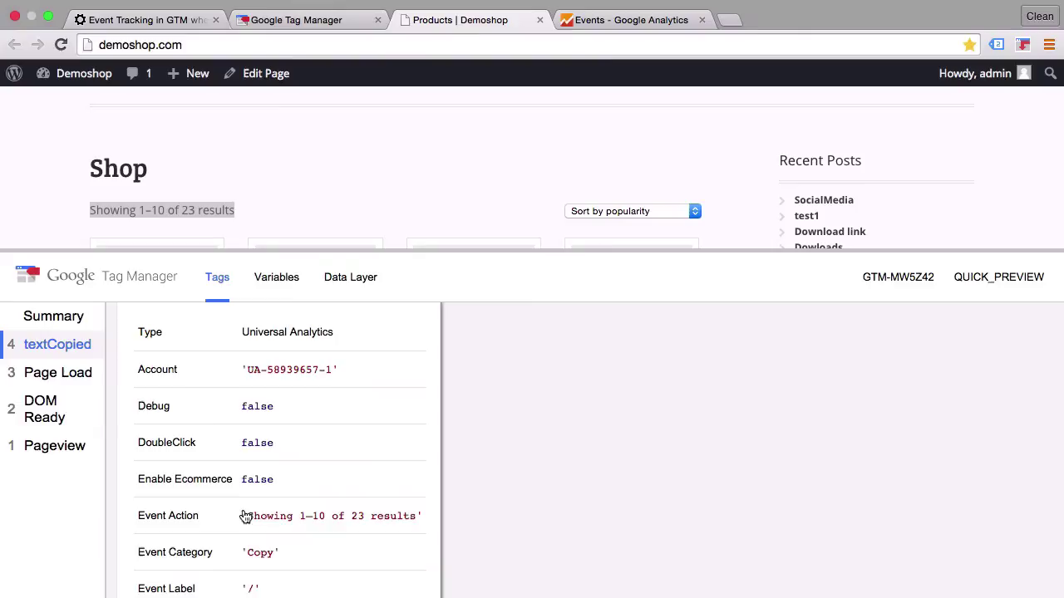
scroll(472, 480, down, 4)
scroll(472, 480, down, 1)
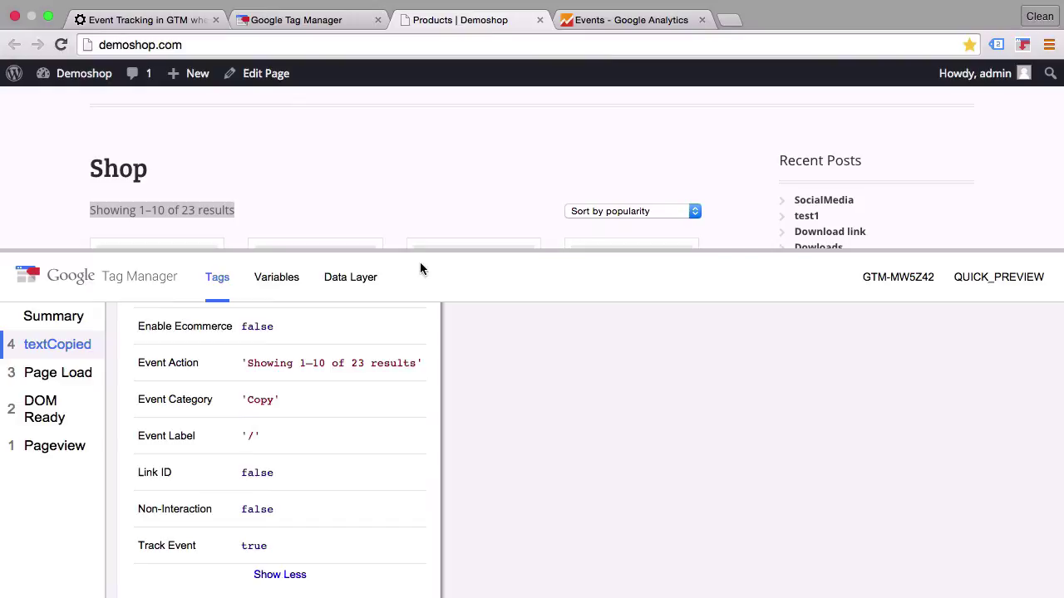
drag(410, 249, 392, 422)
click(409, 221)
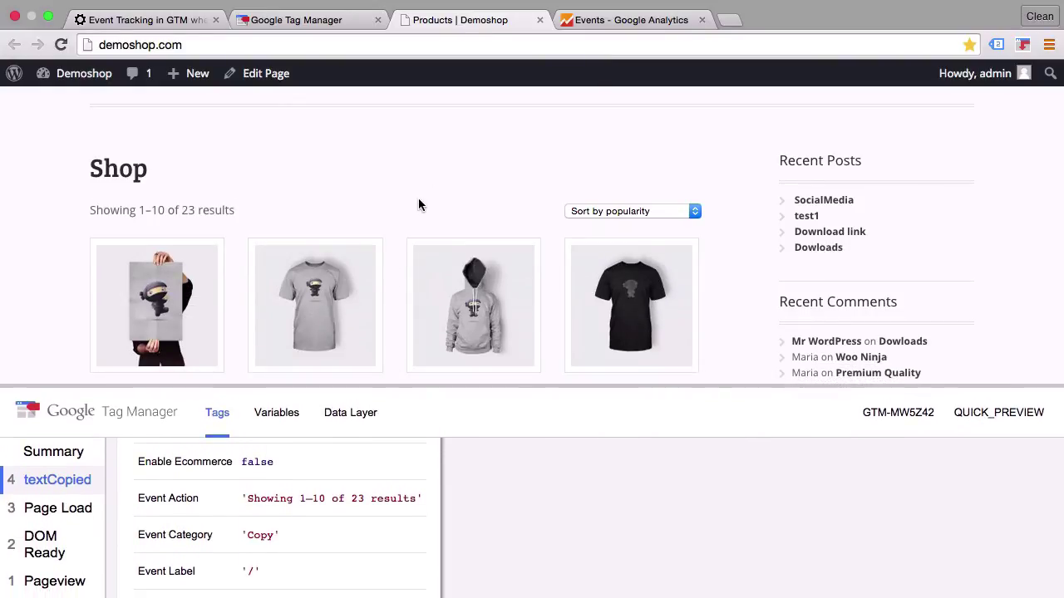
Step: View GA Real-Time Events for category Copy, showing action 'Showing 1–10 of 23 results'
click(616, 23)
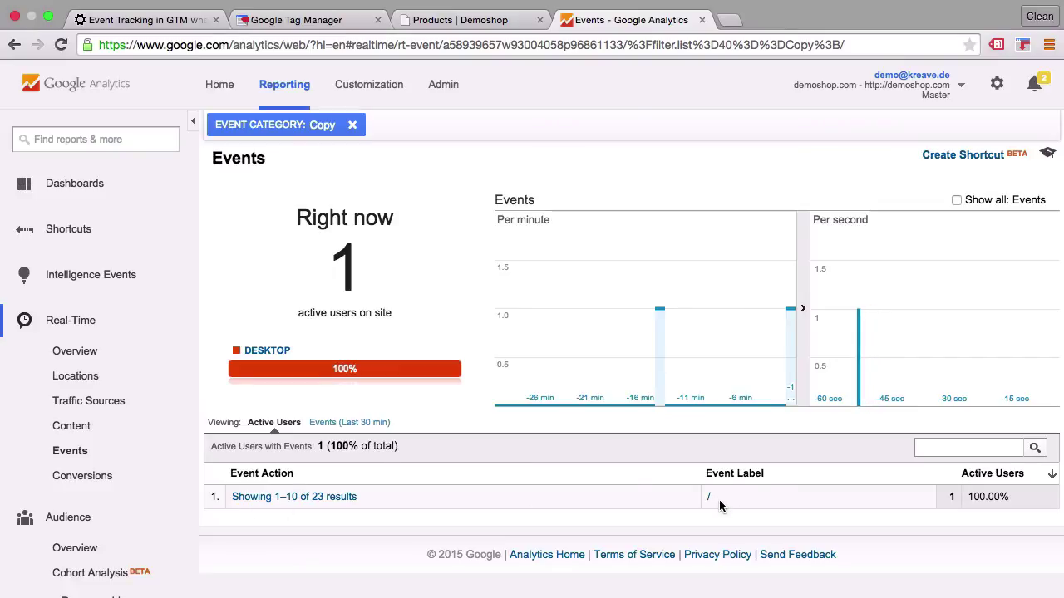
Step: Publish the demoshop.com container live and close the success message
click(281, 20)
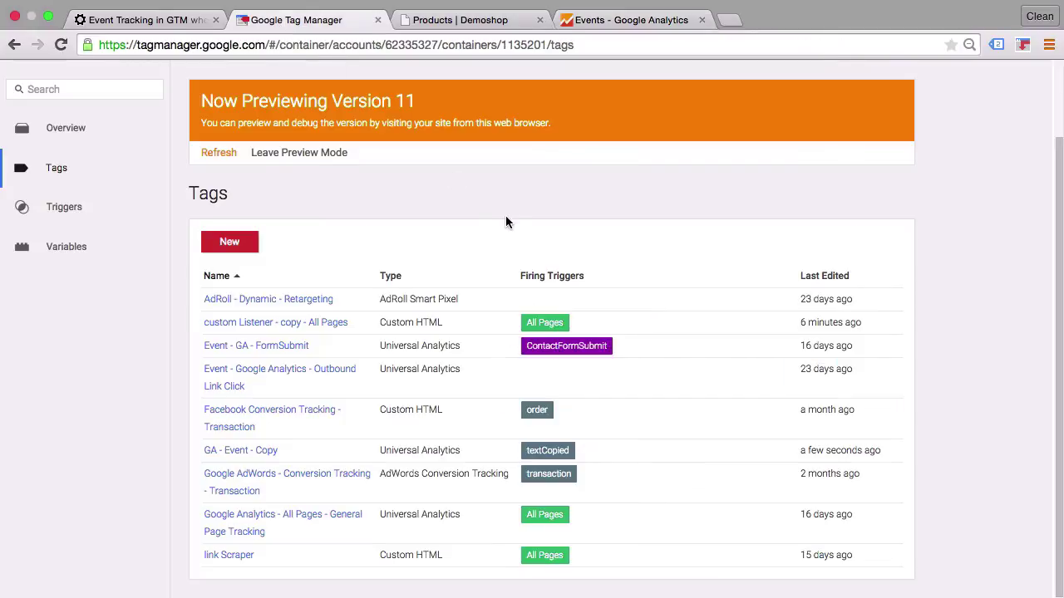
scroll(505, 218, up, 2)
click(953, 133)
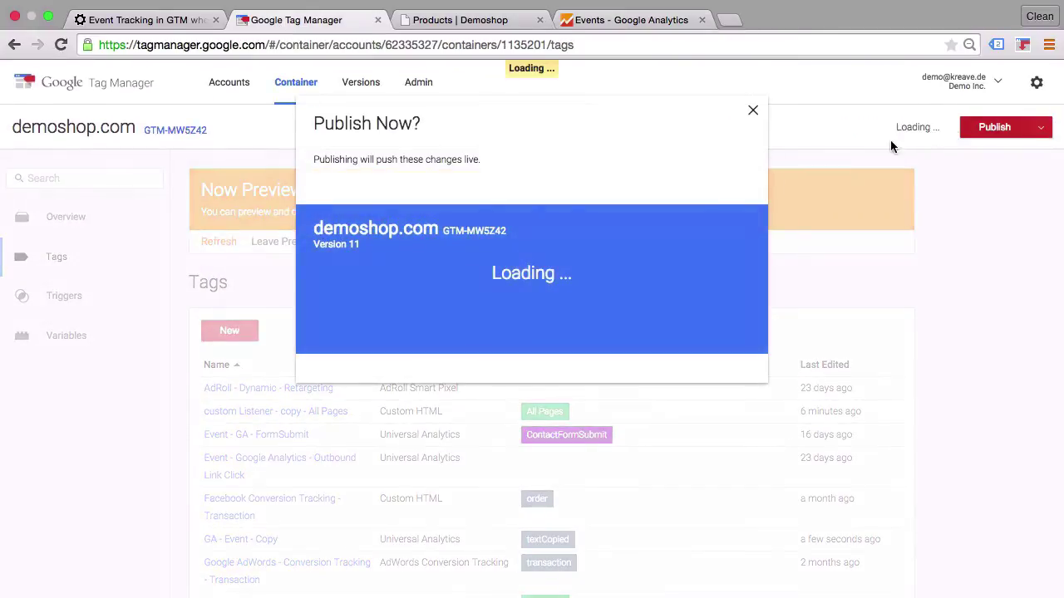
click(356, 394)
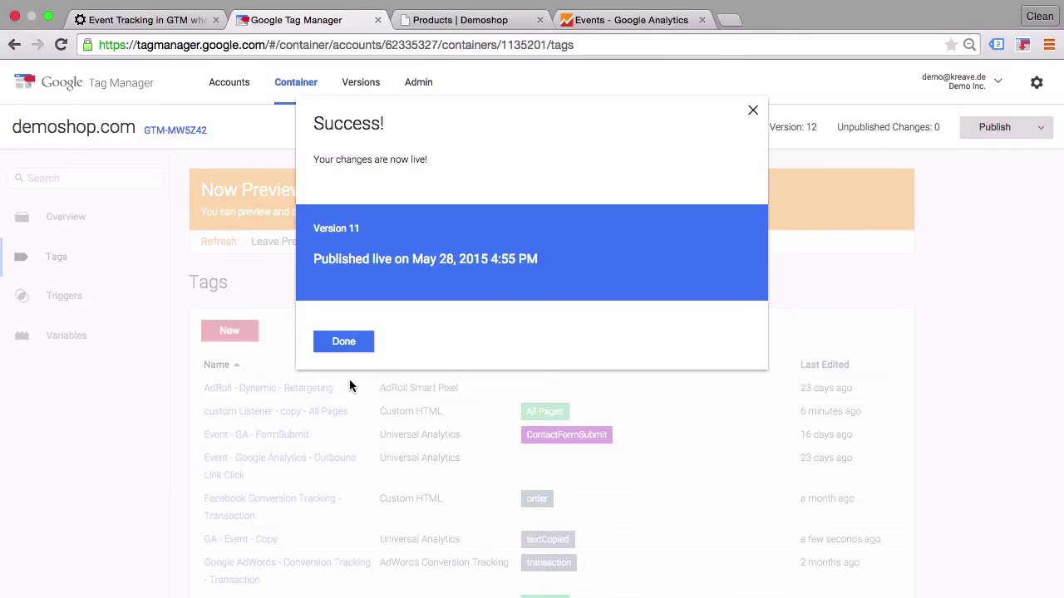
click(351, 348)
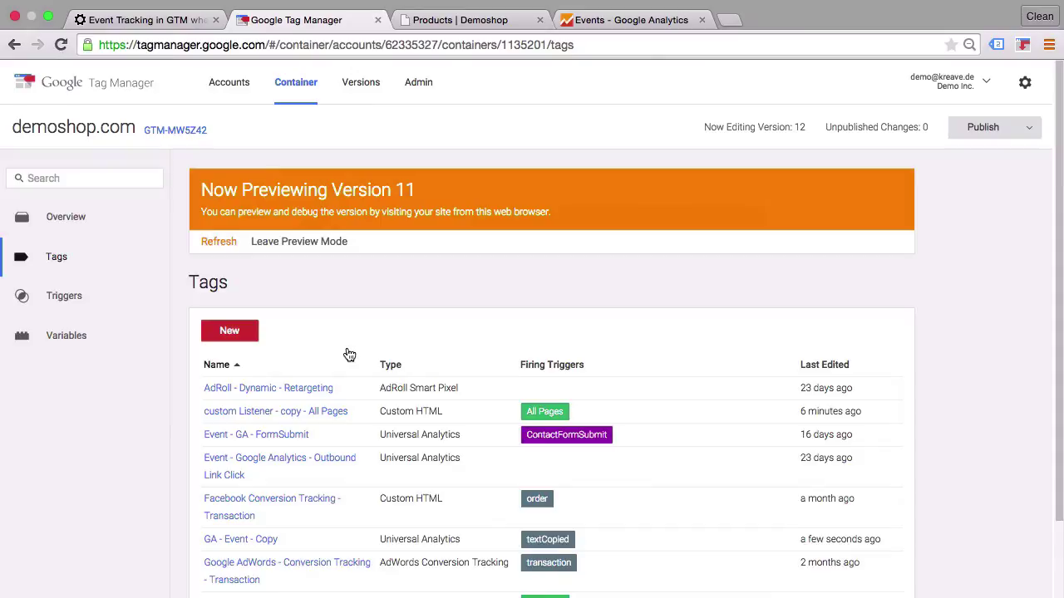